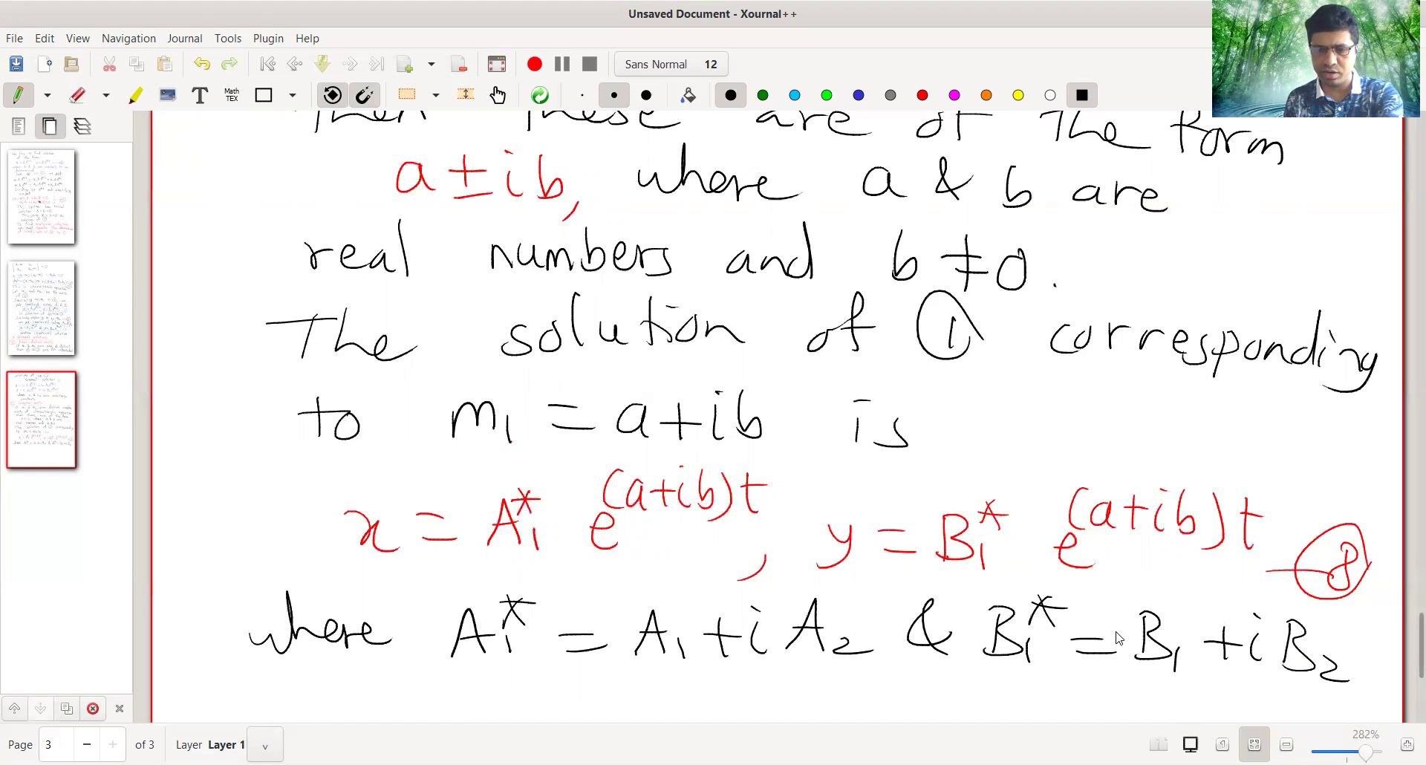
Scroll down page 3 past the A1* and B1* definitions to reach blank space.
scroll(1104, 632, down, 5)
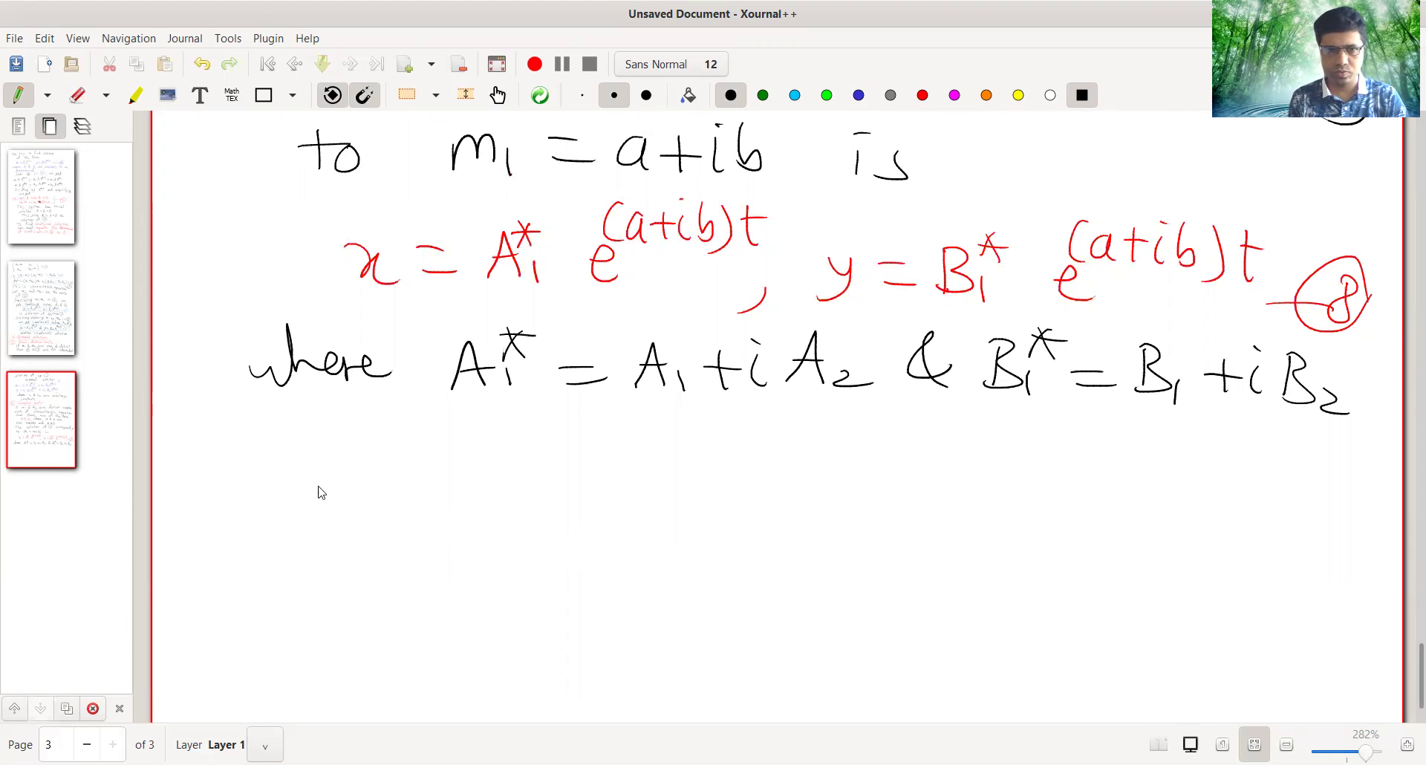
Write 'are complex numbers.' under the A1* and B1* definitions.
mouse_move(308, 443)
mouse_down()
mouse_move(327, 470)
mouse_move(343, 448)
mouse_up()
mouse_move(347, 460)
mouse_down()
mouse_move(357, 450)
mouse_move(380, 467)
mouse_up()
mouse_move(494, 444)
mouse_down()
mouse_move(500, 465)
mouse_move(533, 460)
mouse_move(553, 484)
mouse_move(587, 460)
mouse_up()
drag(589, 451, 644, 460)
drag(644, 437, 621, 464)
drag(715, 471, 800, 471)
mouse_move(815, 424)
mouse_down()
mouse_move(812, 463)
mouse_move(883, 475)
mouse_up()
drag(908, 477, 908, 481)
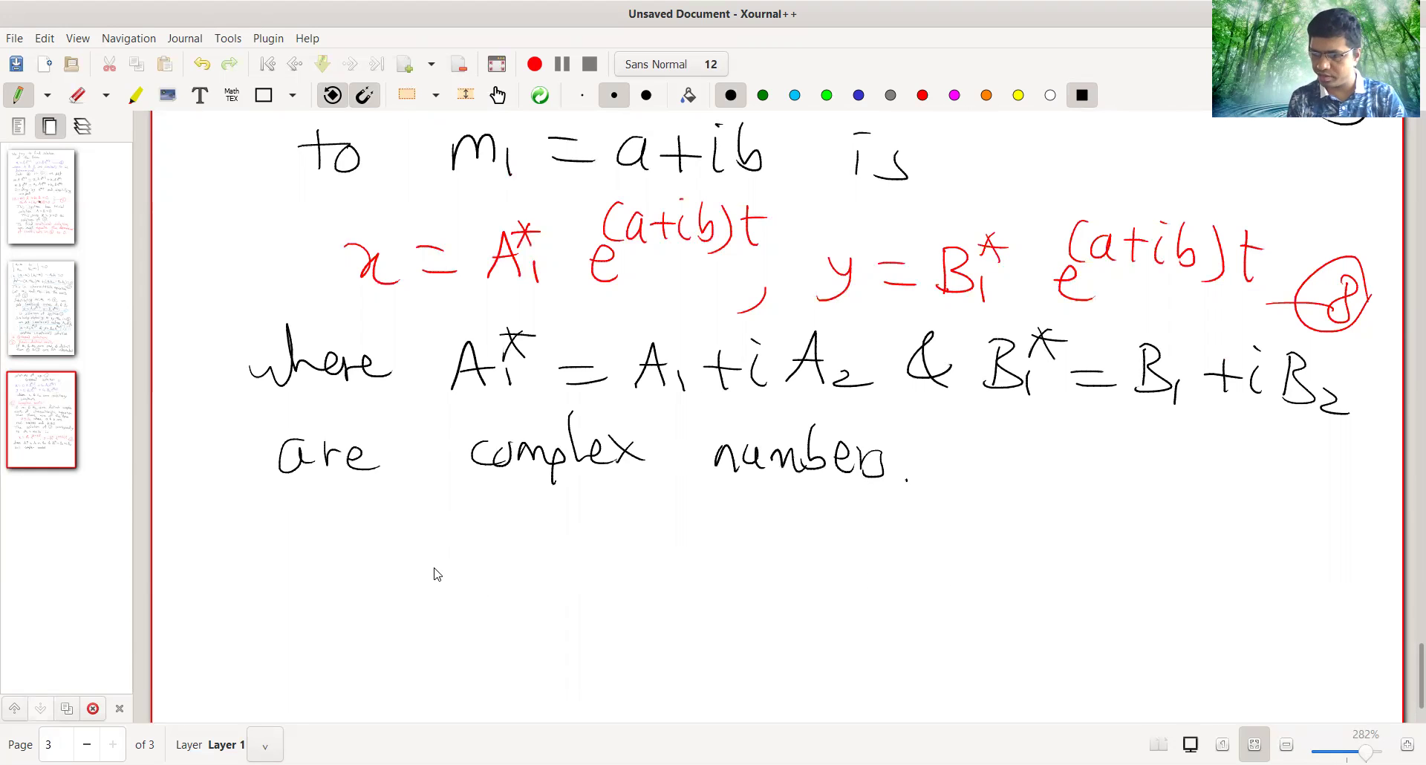
Start the next line with '∴ x = (A1 + iA2)'.
drag(247, 554, 254, 554)
click(290, 559)
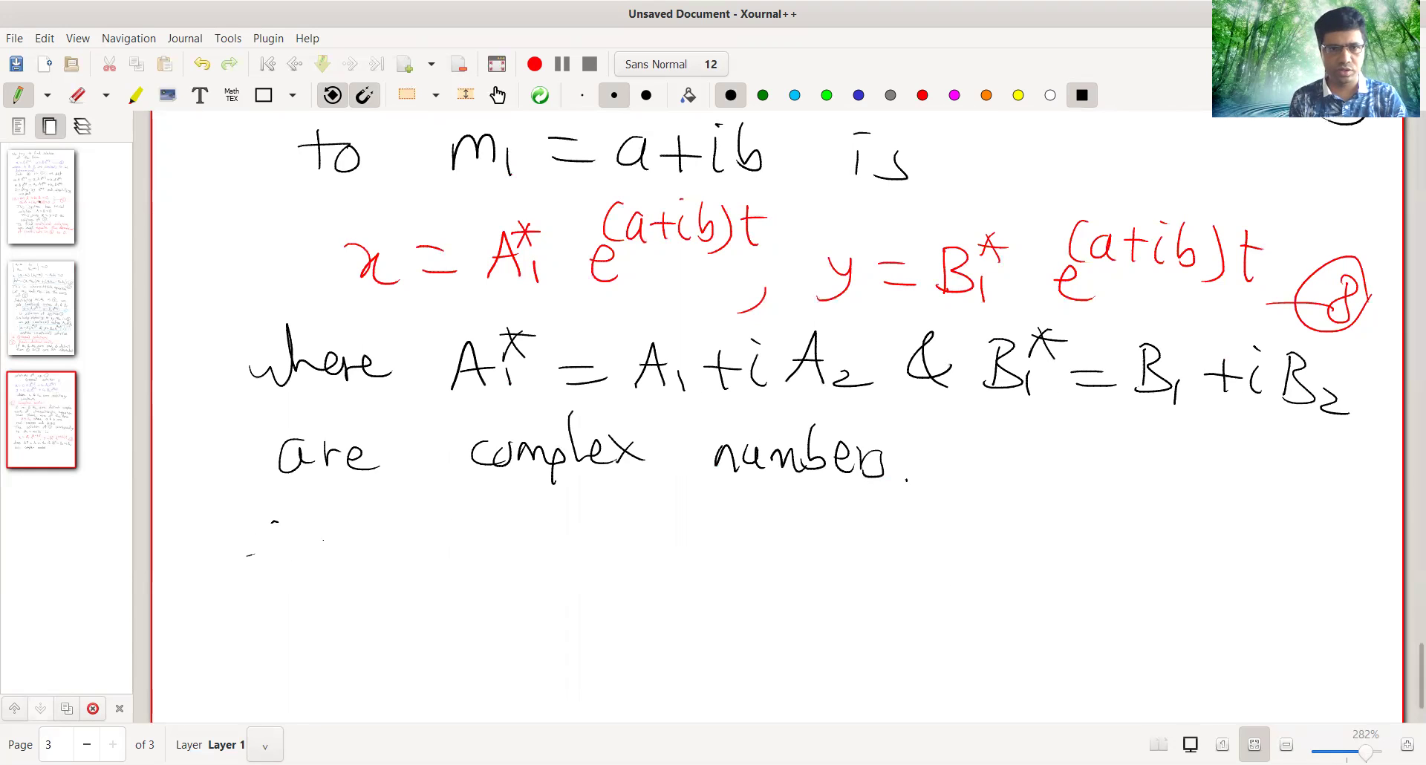
drag(353, 533, 405, 565)
mouse_move(445, 556)
mouse_down()
mouse_move(479, 541)
mouse_move(504, 524)
mouse_move(524, 569)
mouse_up()
click(479, 539)
mouse_move(542, 568)
mouse_down()
mouse_move(557, 522)
mouse_move(570, 566)
mouse_up()
mouse_move(542, 544)
mouse_down()
mouse_move(572, 542)
mouse_move(592, 569)
mouse_move(670, 548)
mouse_up()
mouse_move(656, 529)
mouse_down()
mouse_move(656, 568)
mouse_move(694, 562)
mouse_up()
mouse_move(717, 563)
mouse_down()
mouse_move(737, 526)
mouse_move(750, 562)
mouse_up()
mouse_move(725, 537)
mouse_down()
mouse_move(749, 560)
mouse_move(791, 566)
mouse_up()
drag(791, 518, 786, 580)
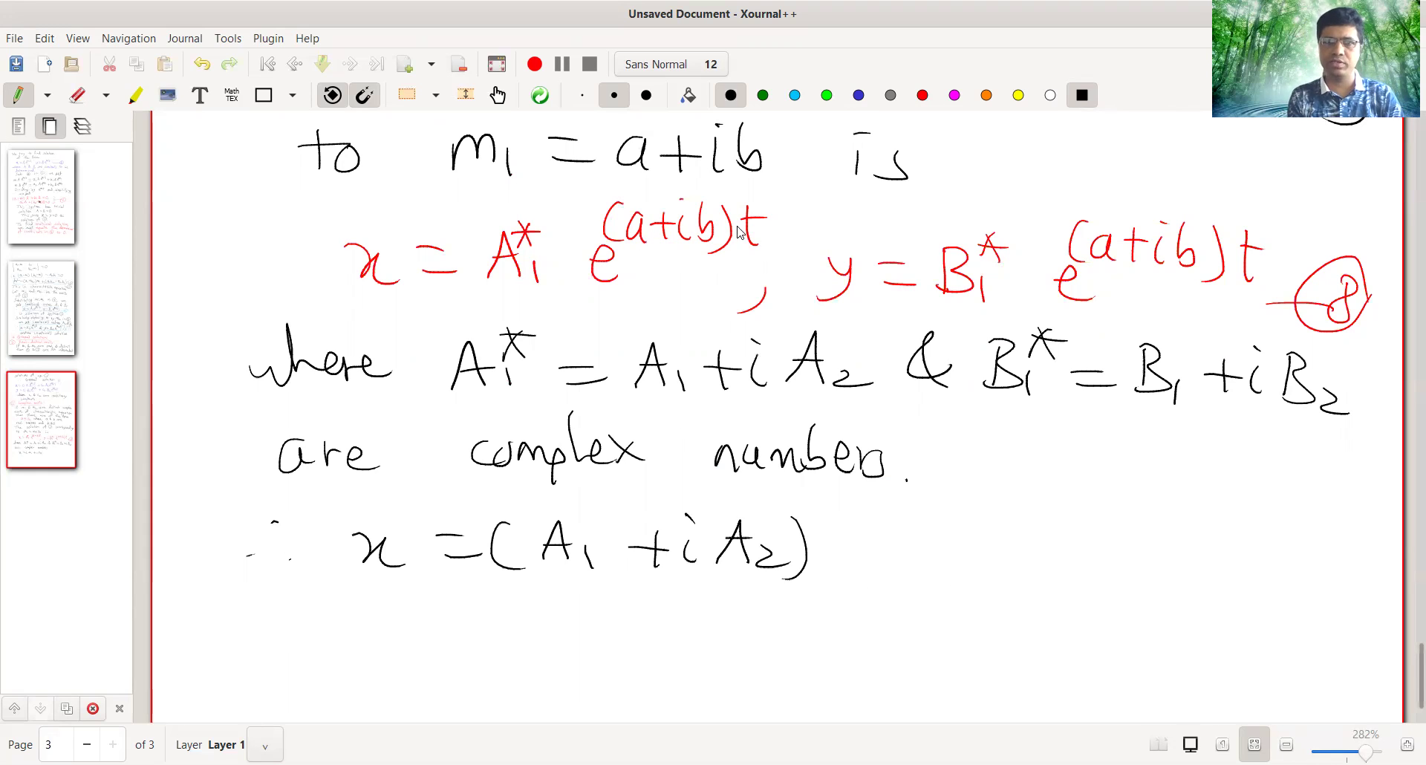
Append 'e^at · e^ibt' to the x line and begin an '=' on the line below.
drag(848, 557, 880, 567)
drag(886, 516, 921, 549)
mouse_move(900, 529)
mouse_down()
mouse_move(929, 523)
mouse_move(1010, 572)
mouse_up()
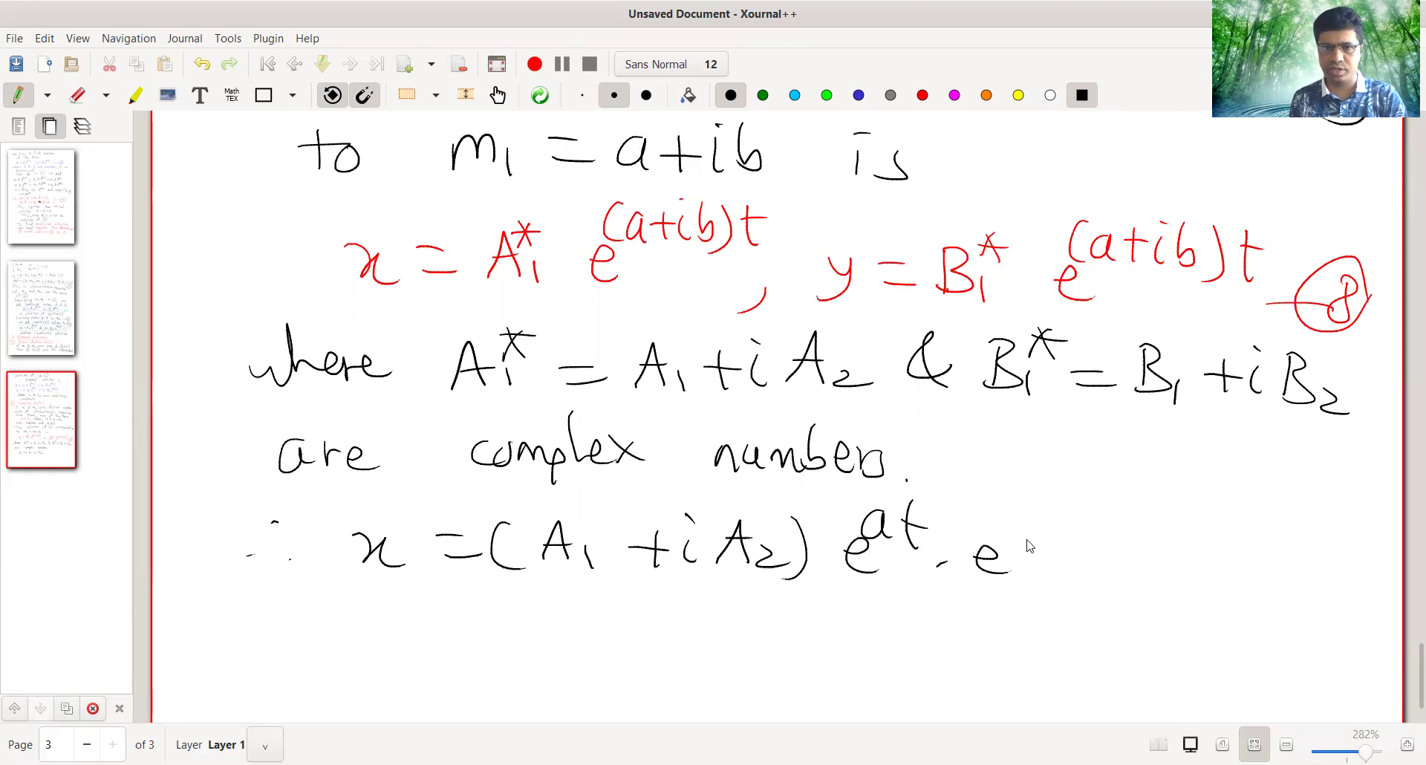
click(1006, 493)
mouse_move(1004, 512)
mouse_down()
mouse_move(1000, 535)
mouse_move(1070, 546)
mouse_move(1085, 521)
mouse_up()
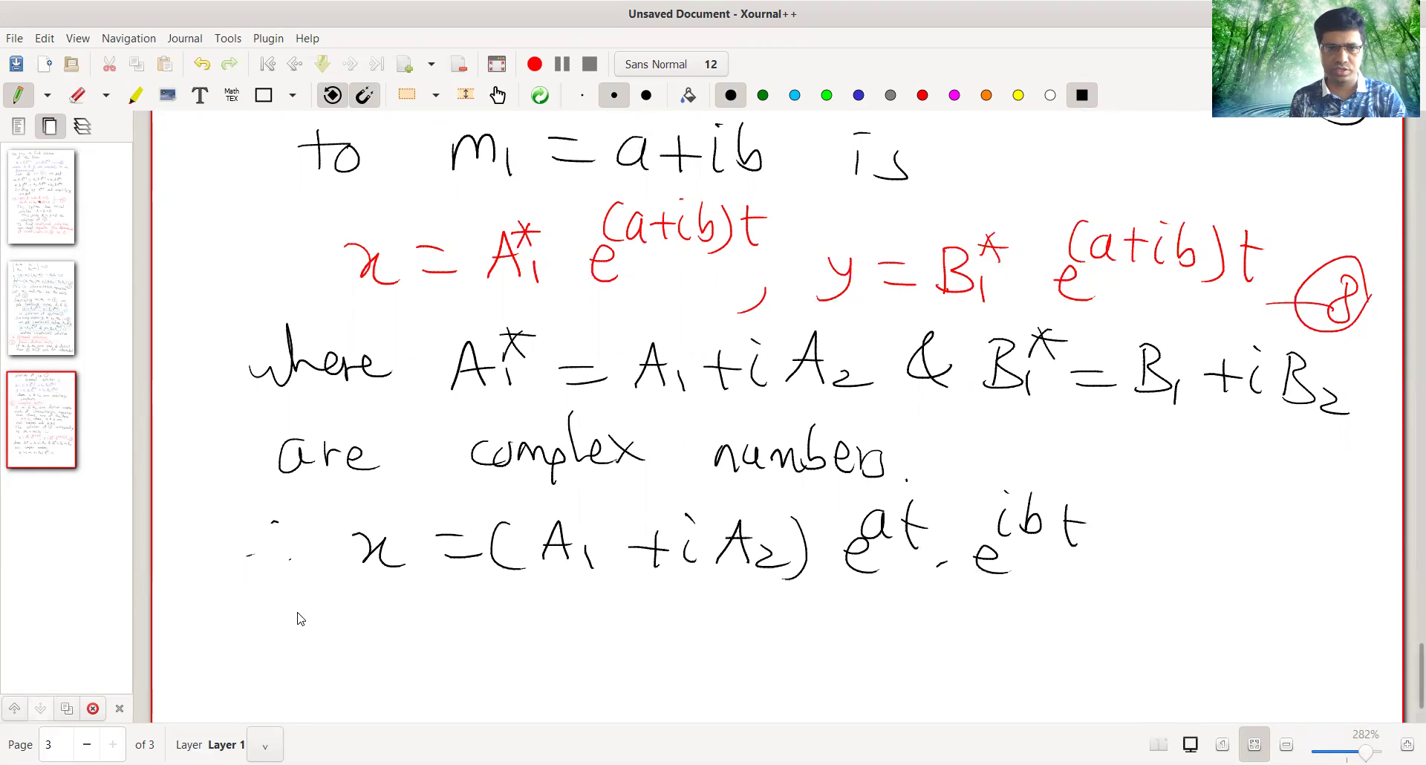
drag(333, 622, 386, 637)
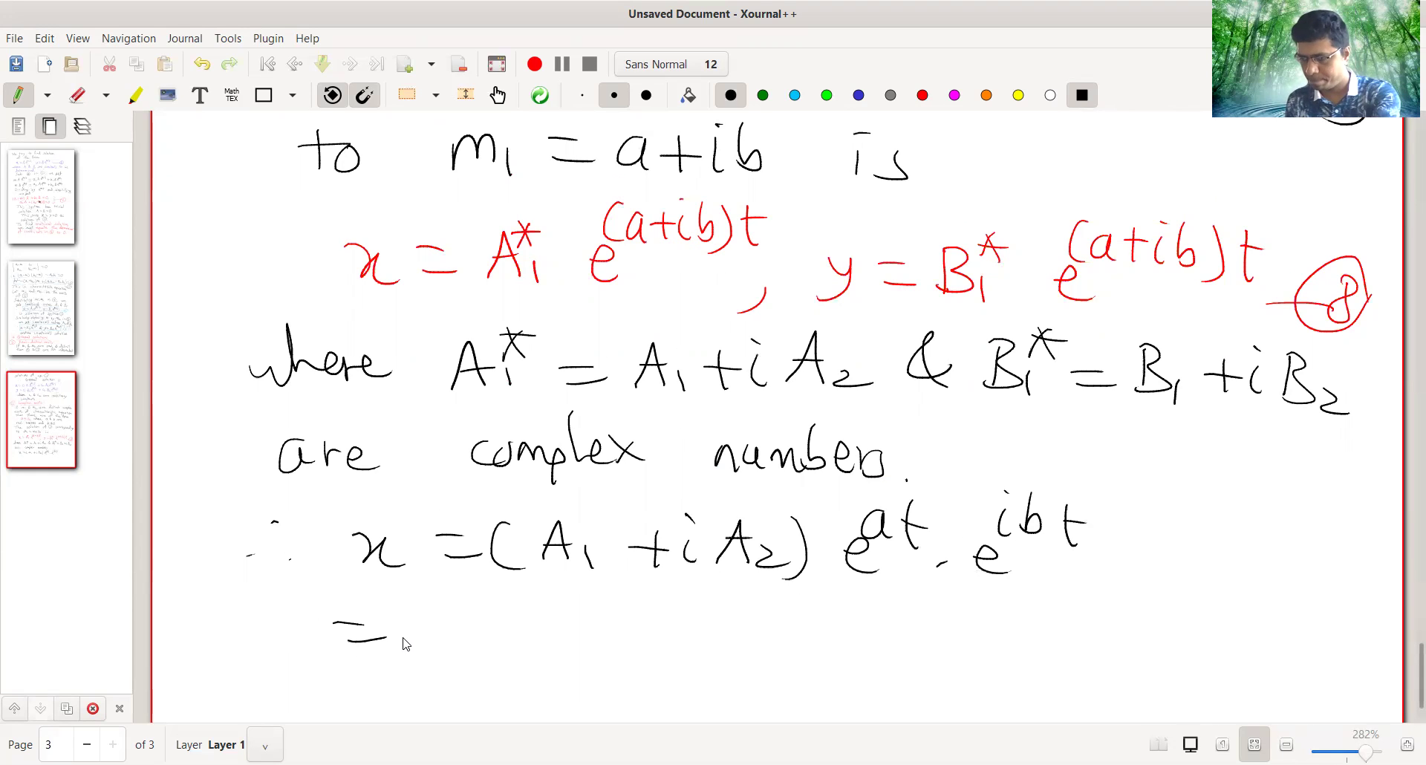
scroll(406, 644, down, 3)
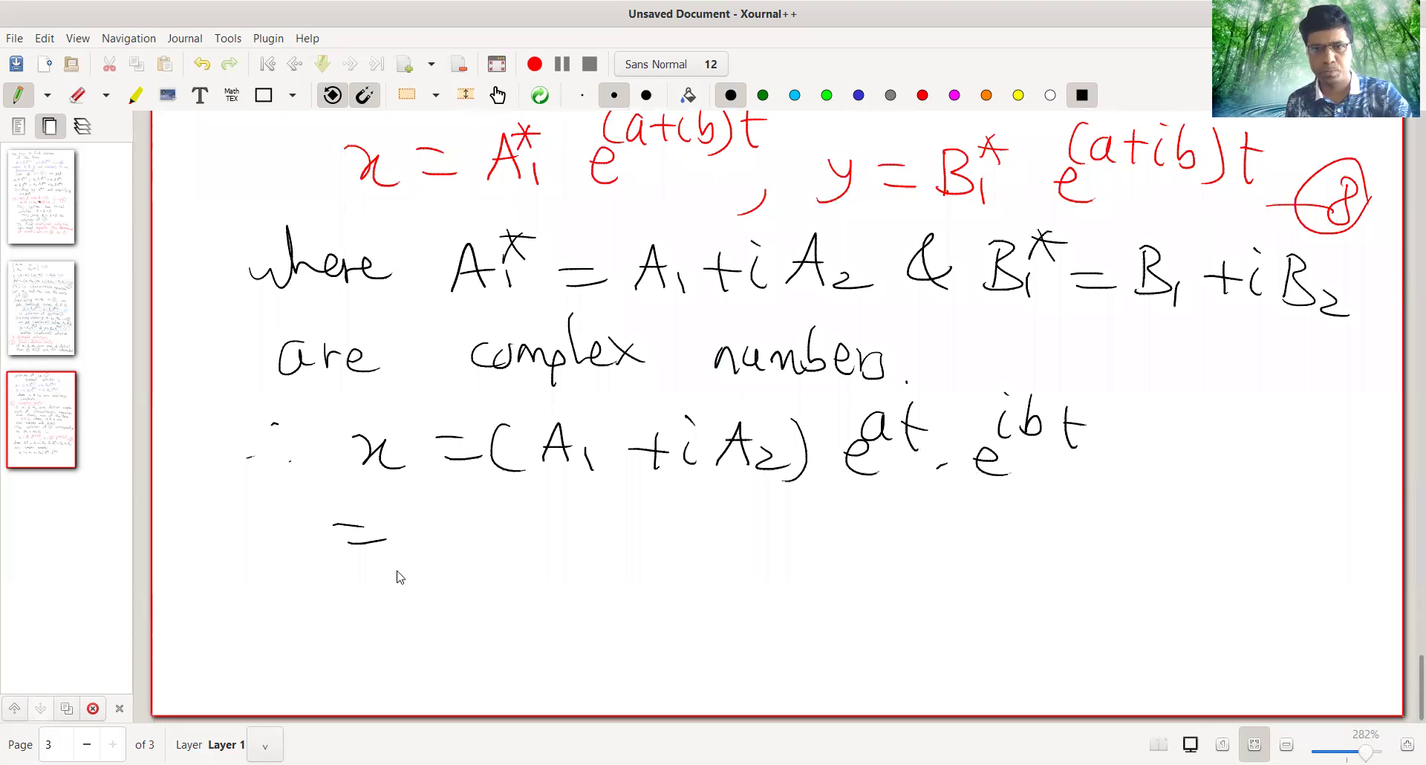
Write '(A1 + iA2) e^at' after the equals sign.
mouse_move(424, 542)
mouse_down()
mouse_move(442, 509)
mouse_move(484, 534)
mouse_move(544, 544)
mouse_up()
mouse_move(566, 546)
mouse_down()
mouse_move(591, 499)
mouse_move(594, 541)
mouse_up()
drag(572, 529, 635, 547)
drag(636, 496, 637, 561)
drag(409, 496, 431, 557)
drag(702, 533, 735, 551)
drag(743, 510, 754, 535)
mouse_move(770, 496)
mouse_down()
mouse_move(772, 537)
mouse_move(783, 513)
mouse_move(843, 571)
mouse_up()
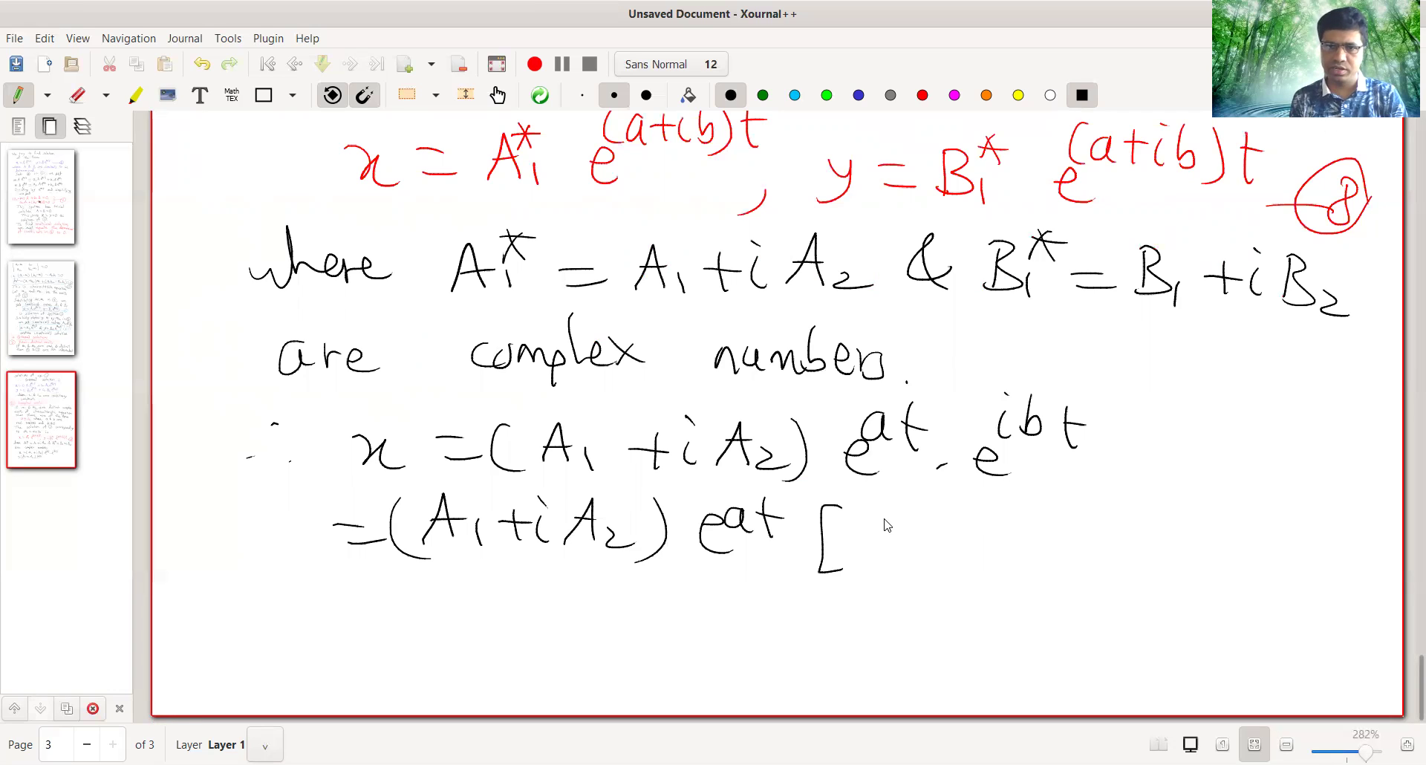
Add the bracket '[cos bt + i sin bt]' after e^at.
drag(875, 527, 872, 555)
drag(894, 528, 908, 554)
mouse_move(942, 509)
mouse_down()
mouse_move(957, 551)
mouse_move(986, 557)
mouse_up()
mouse_move(965, 533)
mouse_down()
mouse_move(1074, 547)
mouse_move(1058, 567)
mouse_up()
mouse_move(1095, 529)
mouse_down()
mouse_move(1098, 563)
mouse_move(1264, 570)
mouse_up()
mouse_move(1254, 544)
mouse_down()
mouse_move(1279, 542)
mouse_move(1275, 588)
mouse_up()
Start a new line '= e^at [A1 cos bt'.
drag(220, 603, 265, 620)
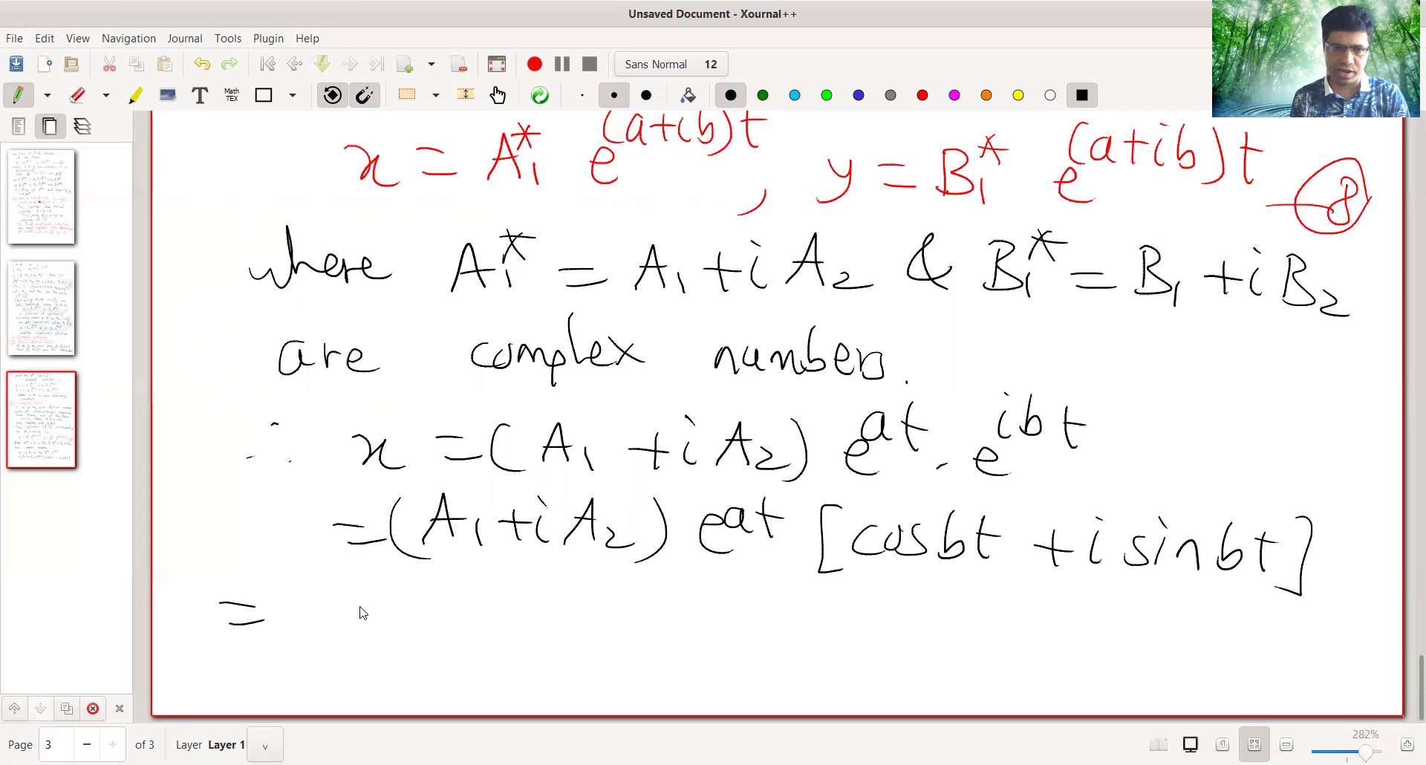
mouse_move(295, 610)
mouse_down()
mouse_move(300, 596)
mouse_move(327, 622)
mouse_up()
mouse_move(336, 570)
mouse_down()
mouse_move(319, 591)
mouse_move(340, 600)
mouse_up()
drag(355, 564, 401, 669)
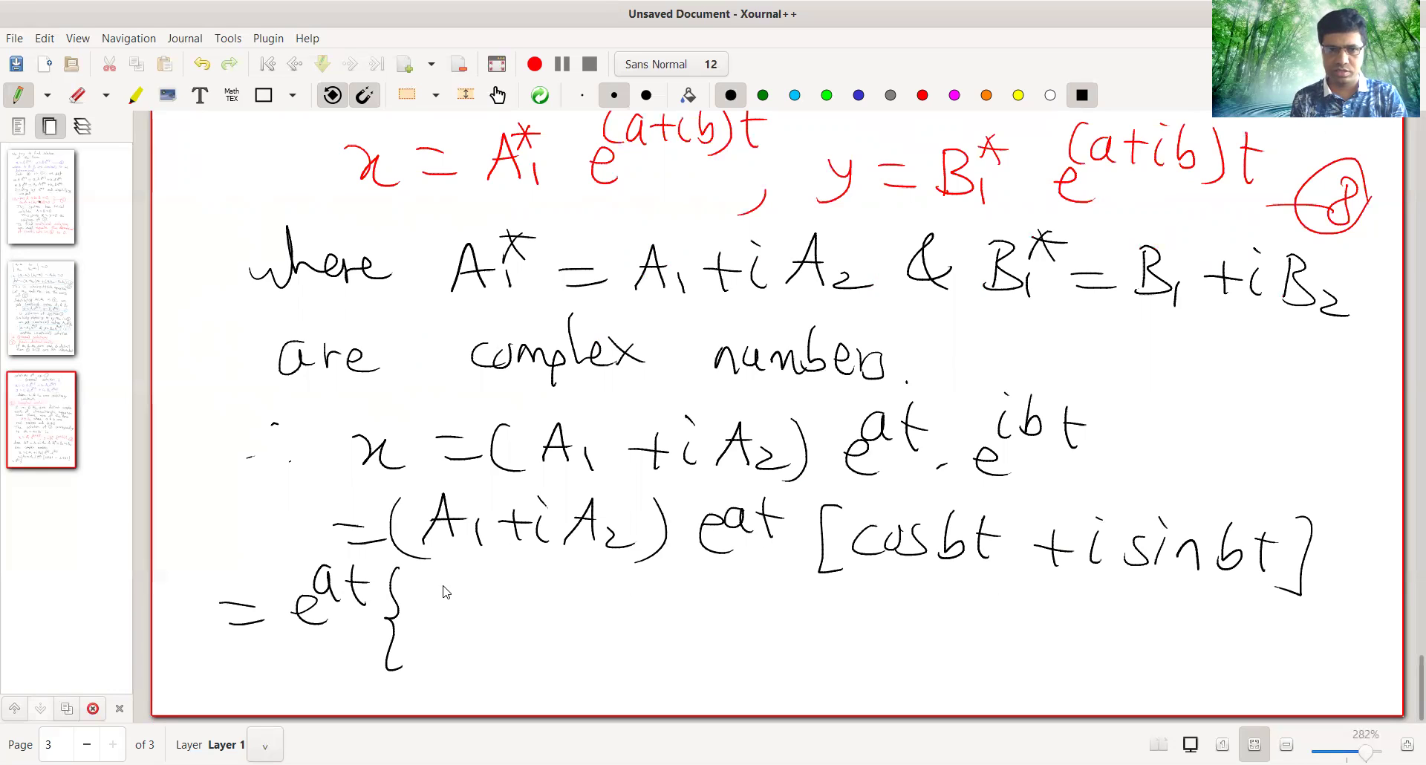
mouse_move(449, 594)
mouse_down()
mouse_move(450, 648)
mouse_move(486, 628)
mouse_move(483, 608)
mouse_move(504, 644)
mouse_move(540, 628)
mouse_up()
drag(553, 610, 566, 628)
drag(598, 588, 591, 631)
mouse_move(636, 594)
mouse_down()
mouse_move(637, 637)
mouse_move(629, 611)
mouse_up()
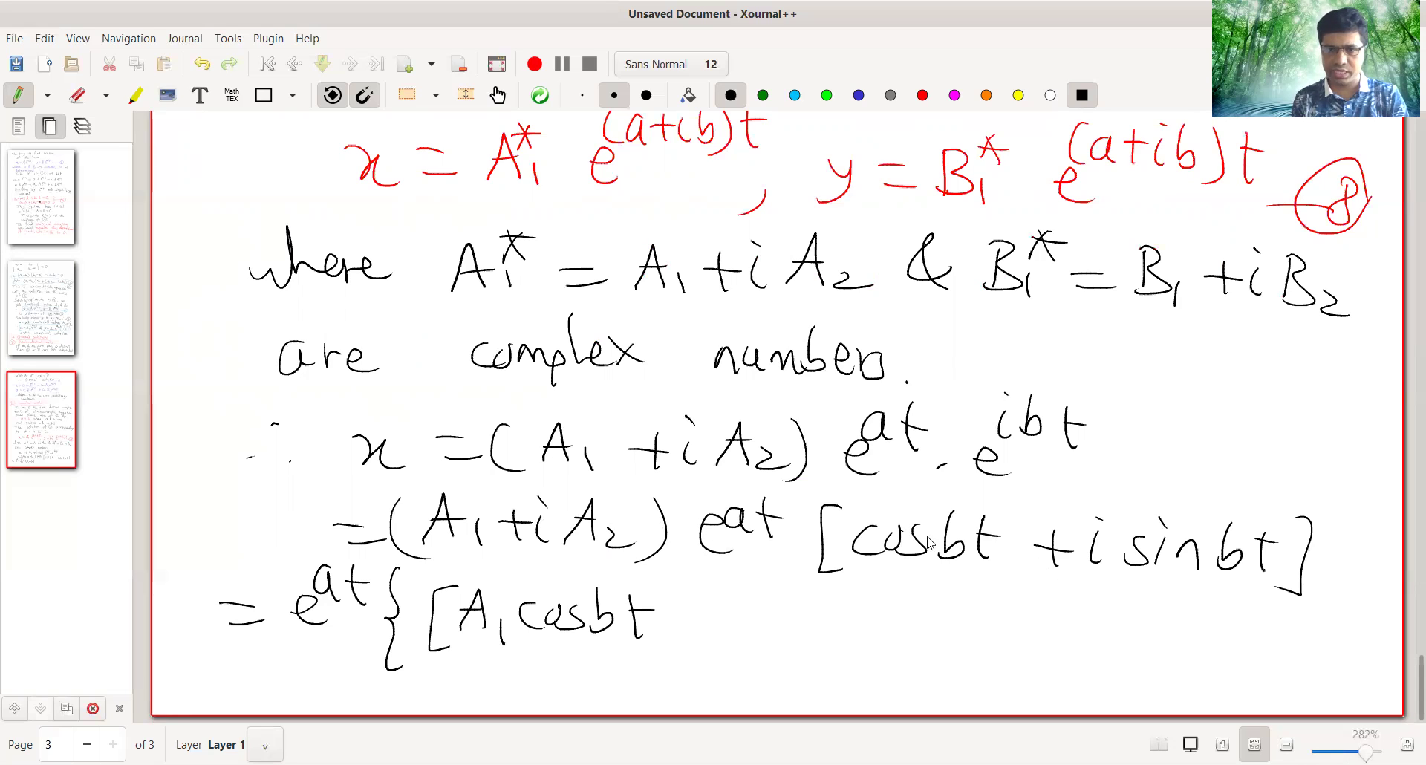
Complete the real part with '− A2 sin bt]'.
drag(688, 620, 729, 634)
drag(741, 643, 772, 639)
drag(748, 624, 819, 643)
mouse_move(848, 623)
mouse_down()
mouse_move(850, 641)
mouse_move(880, 638)
mouse_up()
drag(889, 602, 897, 640)
mouse_move(909, 605)
mouse_down()
mouse_move(913, 643)
mouse_move(927, 616)
mouse_up()
mouse_move(933, 588)
mouse_down()
mouse_move(950, 640)
mouse_move(922, 660)
mouse_move(998, 622)
mouse_up()
Begin the imaginary part '+ i[A1 sin bt'.
mouse_move(986, 606)
mouse_down()
mouse_move(988, 649)
mouse_move(1011, 642)
mouse_up()
click(1008, 593)
drag(1051, 598, 1046, 667)
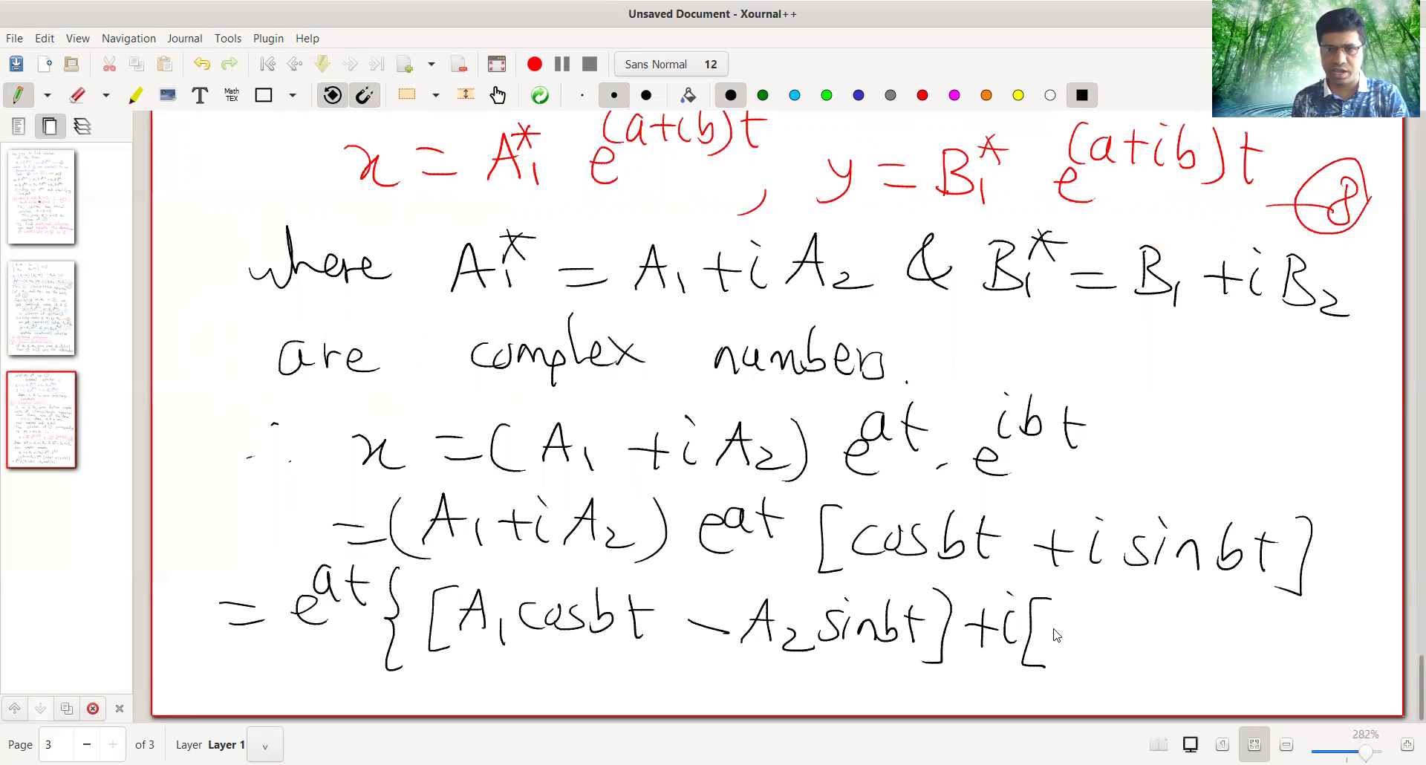
drag(1051, 645, 1081, 643)
mouse_move(1059, 631)
mouse_down()
mouse_move(1088, 626)
mouse_move(1087, 653)
mouse_up()
mouse_move(1117, 614)
mouse_down()
mouse_move(1091, 645)
mouse_move(1182, 640)
mouse_up()
drag(1193, 613, 1192, 651)
drag(1181, 626, 1203, 624)
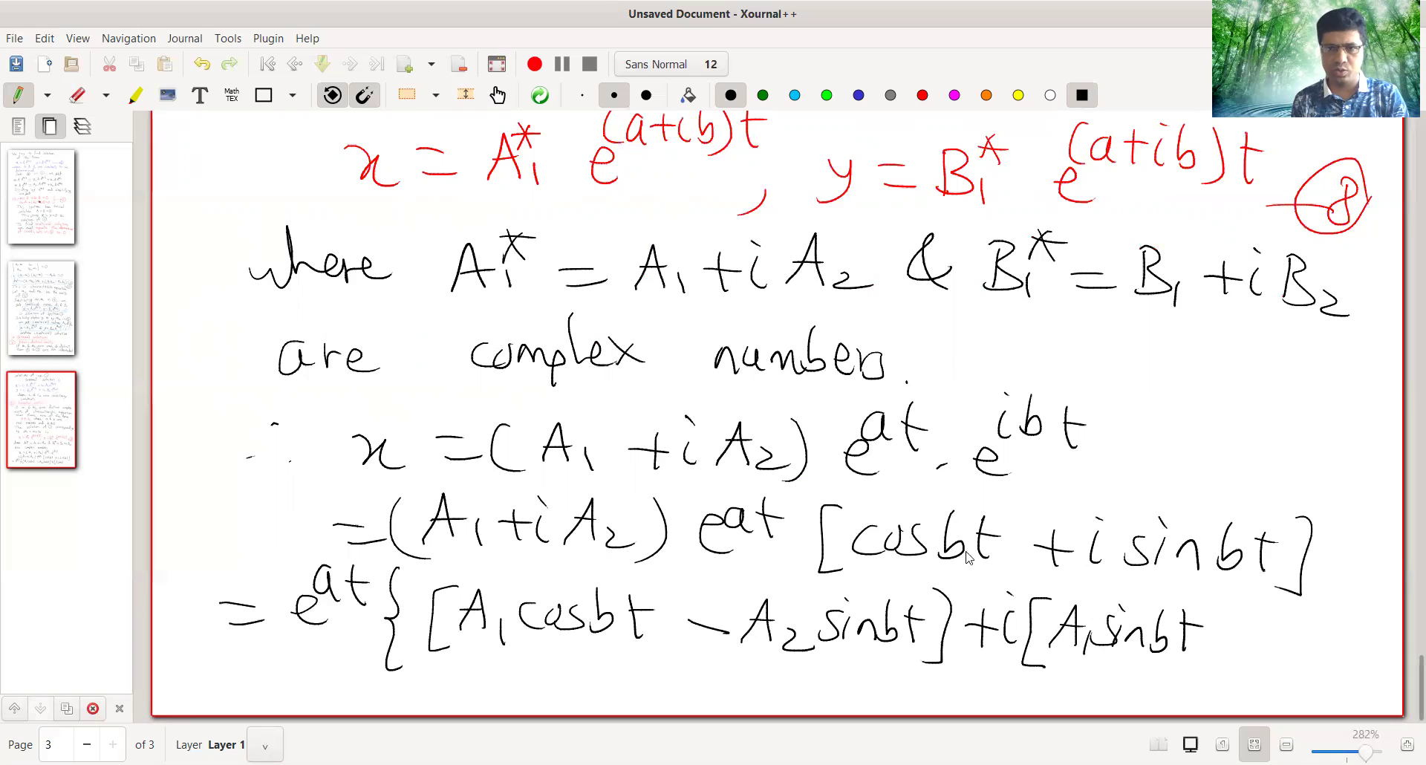
Finish with '+ A2 cos bt]' and a closing curly brace, undoing a stray stroke.
mouse_move(1208, 637)
mouse_down()
mouse_move(1240, 649)
mouse_move(1226, 657)
mouse_up()
mouse_move(1244, 659)
mouse_down()
mouse_move(1252, 645)
mouse_move(1271, 658)
mouse_up()
mouse_move(1255, 640)
mouse_down()
mouse_move(1279, 636)
mouse_move(1293, 667)
mouse_up()
mouse_move(1311, 636)
mouse_down()
mouse_move(1310, 661)
mouse_move(1326, 644)
mouse_up()
mouse_move(1346, 635)
mouse_down()
mouse_move(1336, 662)
mouse_move(1371, 670)
mouse_up()
mouse_move(1362, 646)
mouse_down()
mouse_move(1381, 644)
mouse_move(1383, 680)
mouse_up()
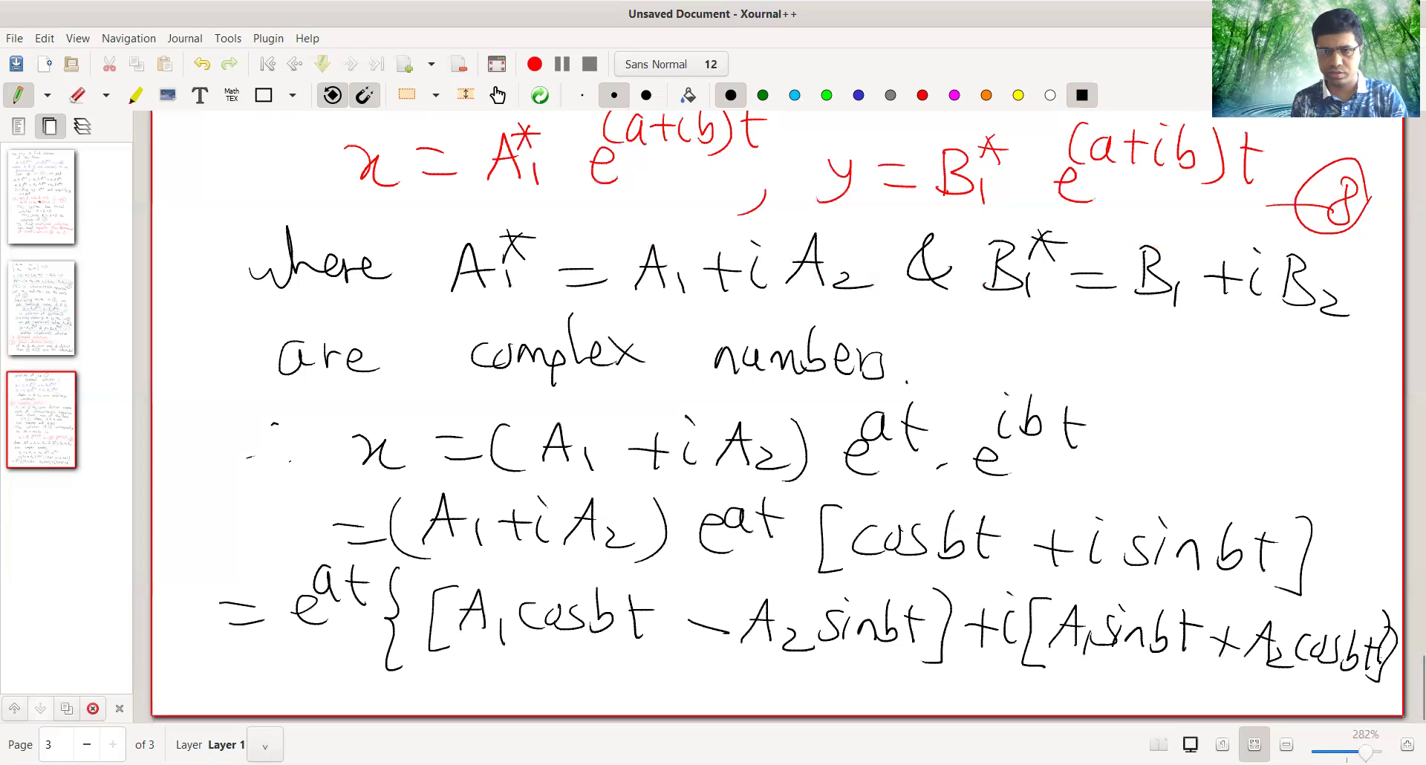
key(ctrl+z)
drag(1379, 602, 1389, 634)
drag(1392, 685, 1376, 697)
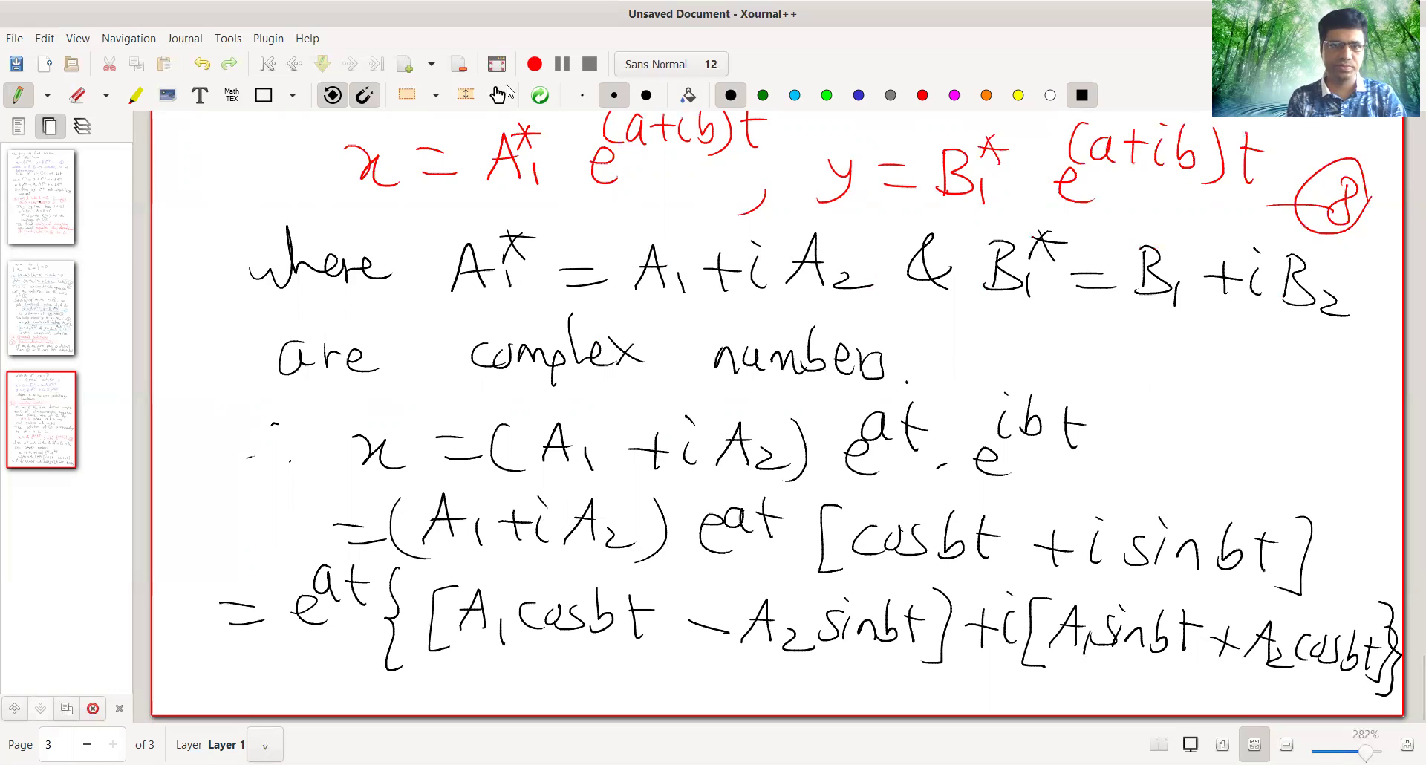
click(407, 69)
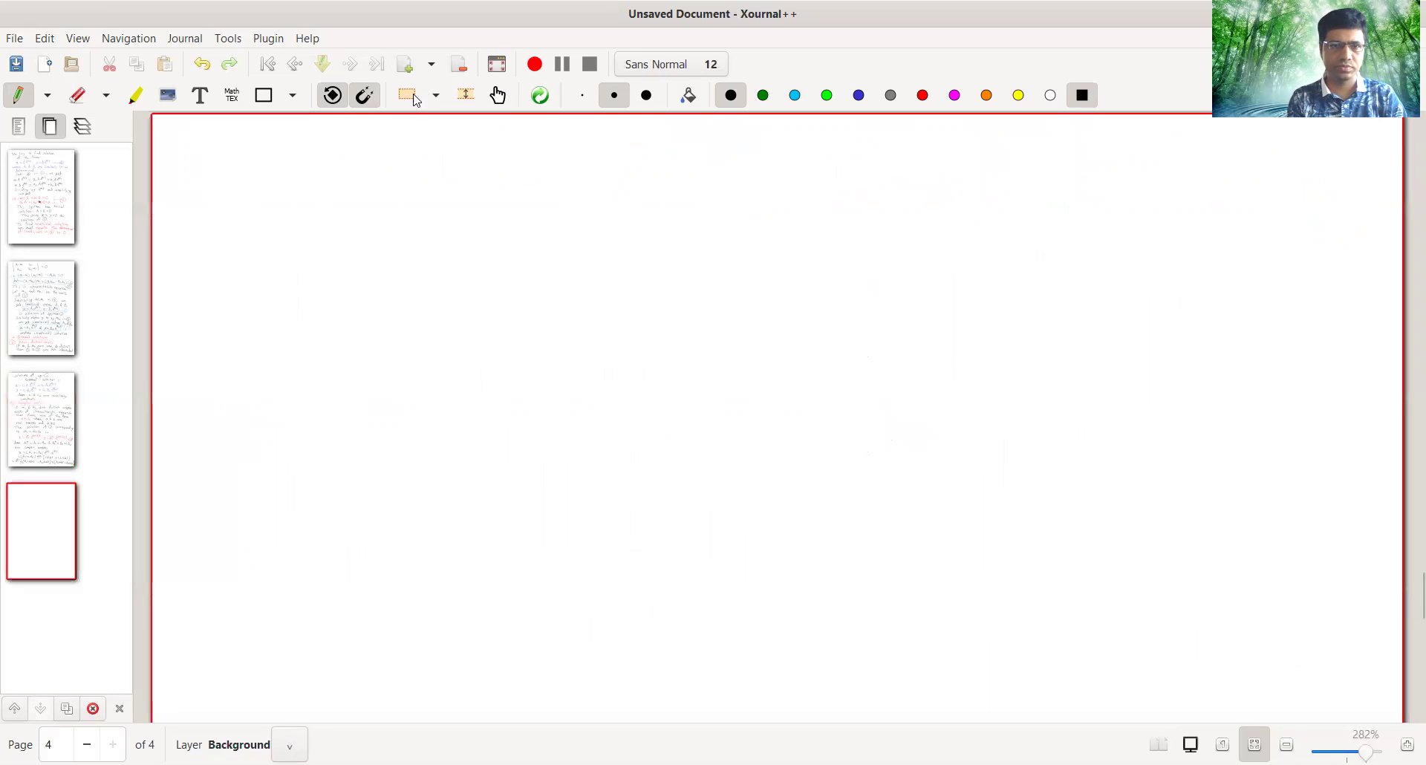
drag(276, 182, 277, 187)
drag(284, 187, 331, 193)
mouse_move(270, 229)
mouse_down()
mouse_move(286, 239)
mouse_move(253, 281)
mouse_up()
drag(318, 240, 343, 239)
drag(333, 257, 408, 276)
scroll(407, 293, up, 10)
scroll(407, 288, up, 3)
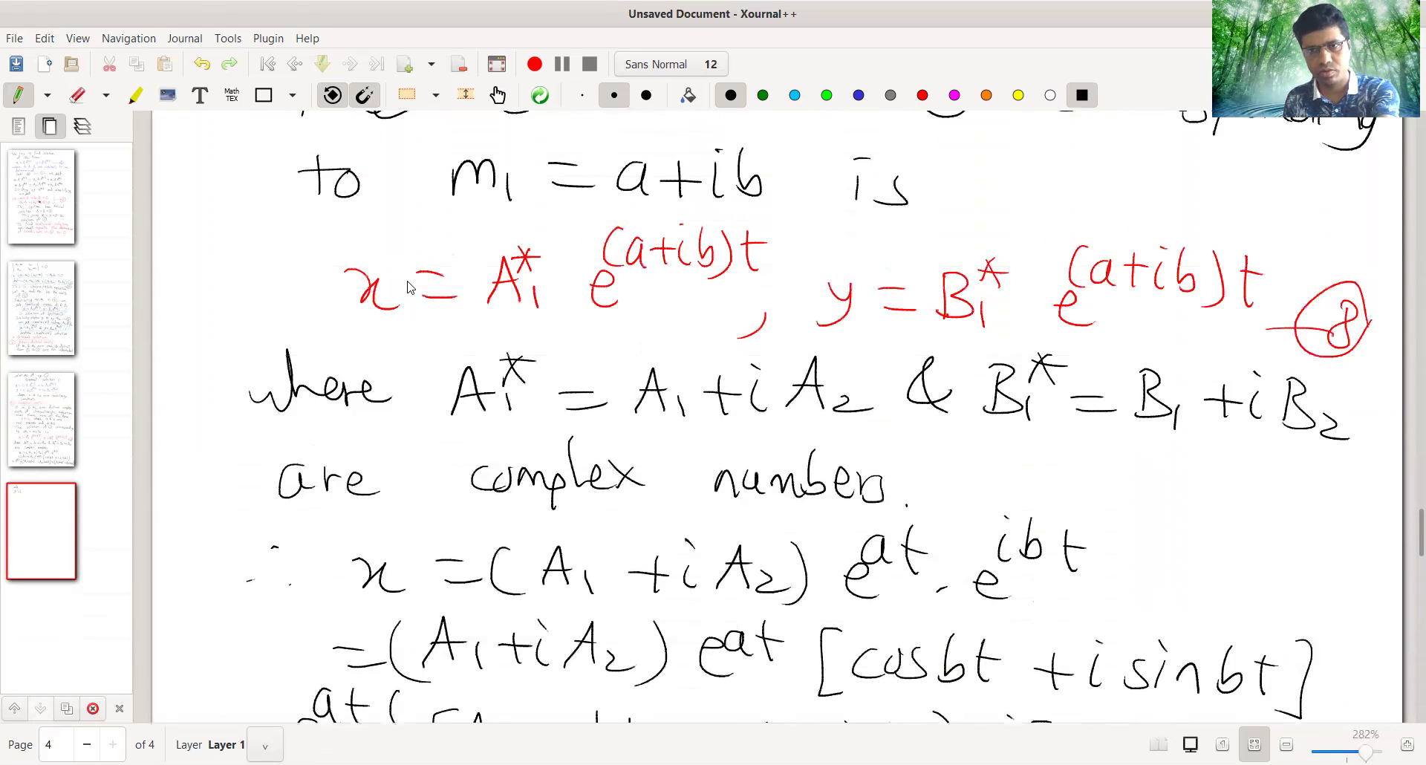
scroll(407, 289, down, 13)
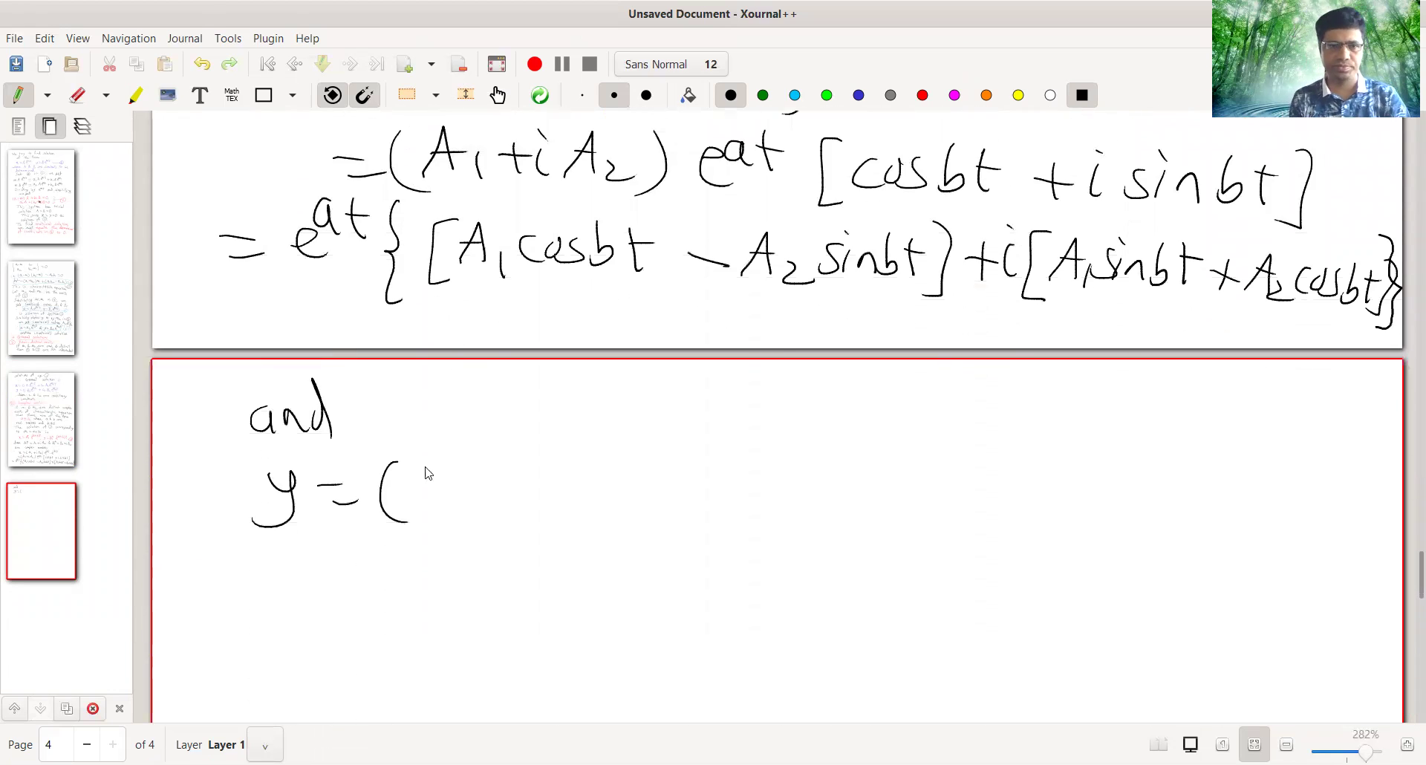
drag(417, 473, 420, 509)
mouse_move(452, 492)
mouse_down()
mouse_move(453, 508)
mouse_move(499, 486)
mouse_move(483, 508)
mouse_up()
drag(509, 476, 541, 507)
click(502, 452)
mouse_move(541, 454)
mouse_down()
mouse_move(546, 502)
mouse_move(602, 510)
mouse_up()
mouse_move(598, 453)
mouse_down()
mouse_move(600, 514)
mouse_move(671, 492)
mouse_up()
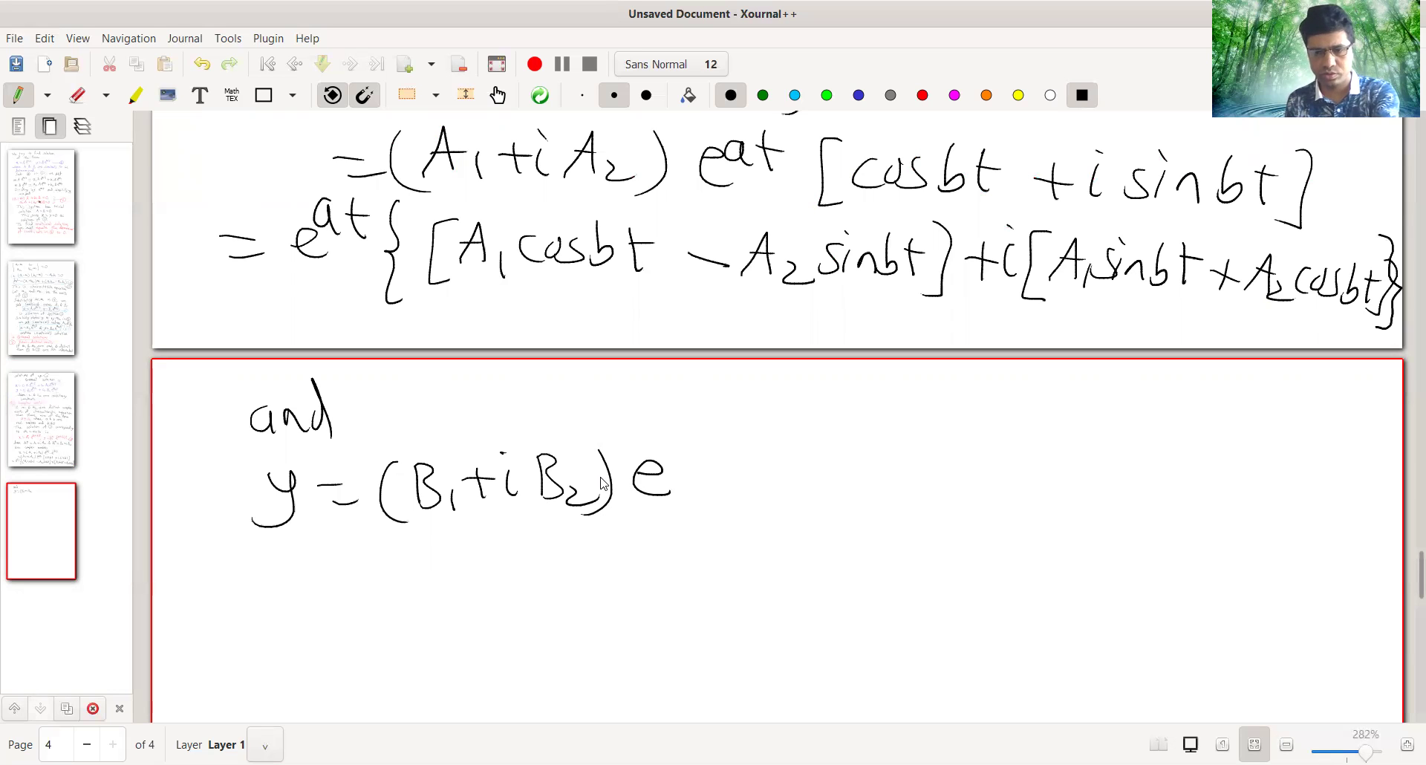
scroll(595, 481, up, 15)
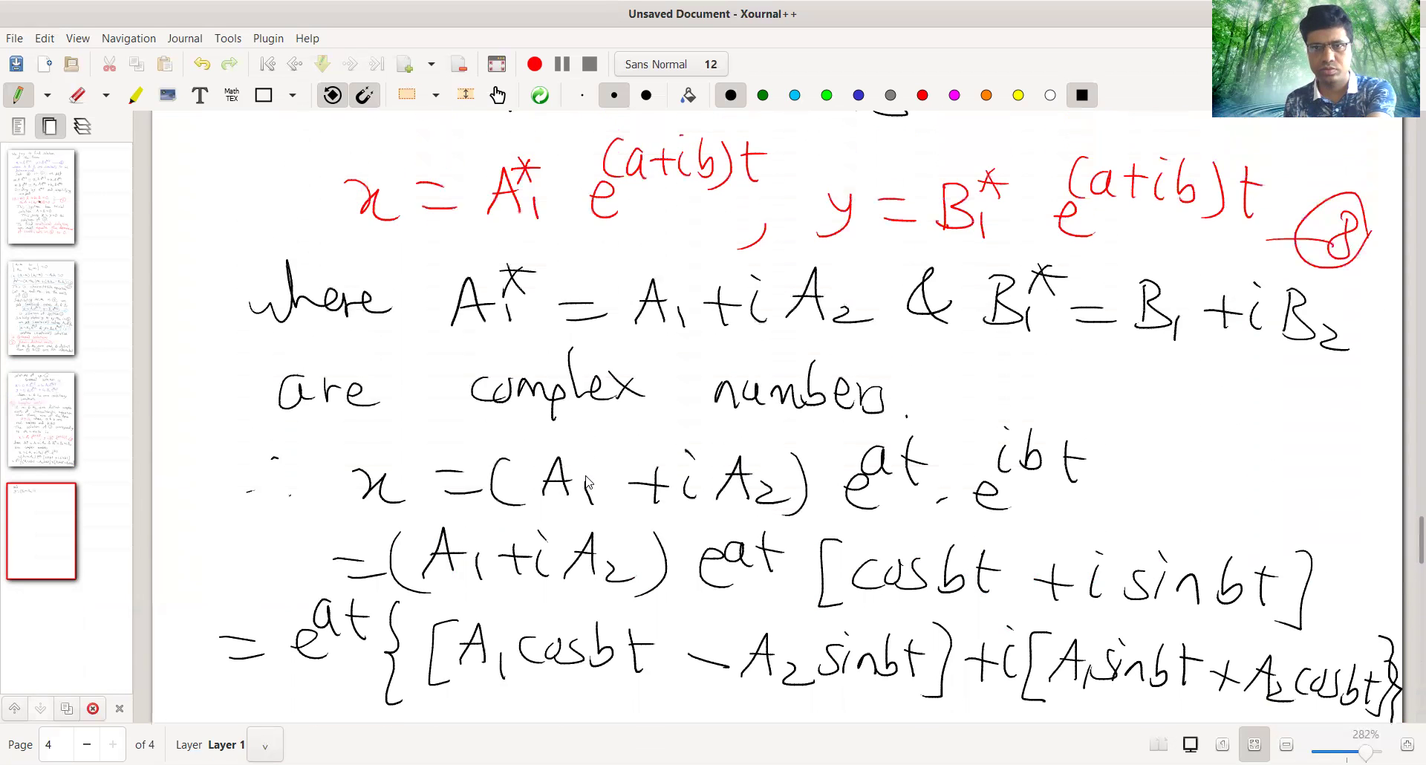
scroll(584, 482, up, 1)
scroll(583, 482, down, 14)
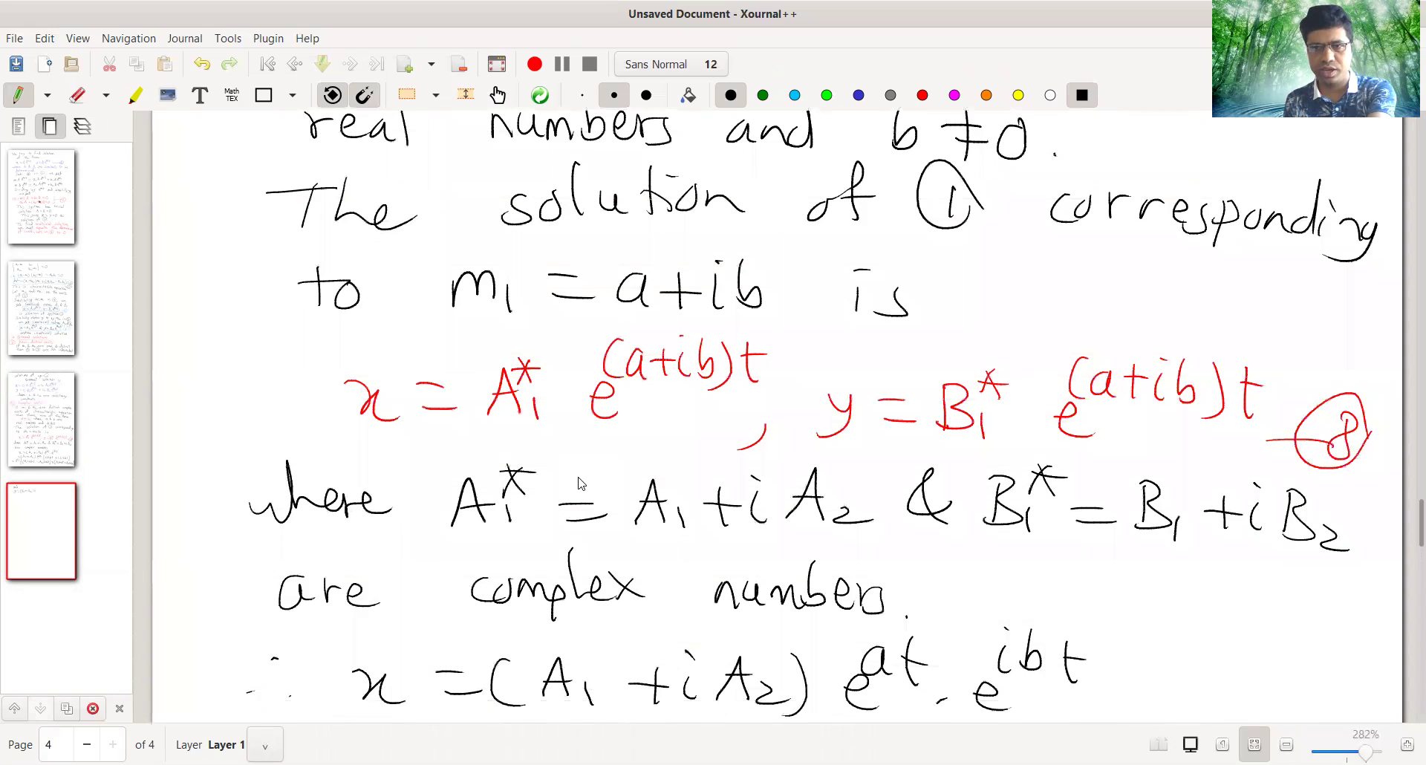
scroll(583, 482, down, 1)
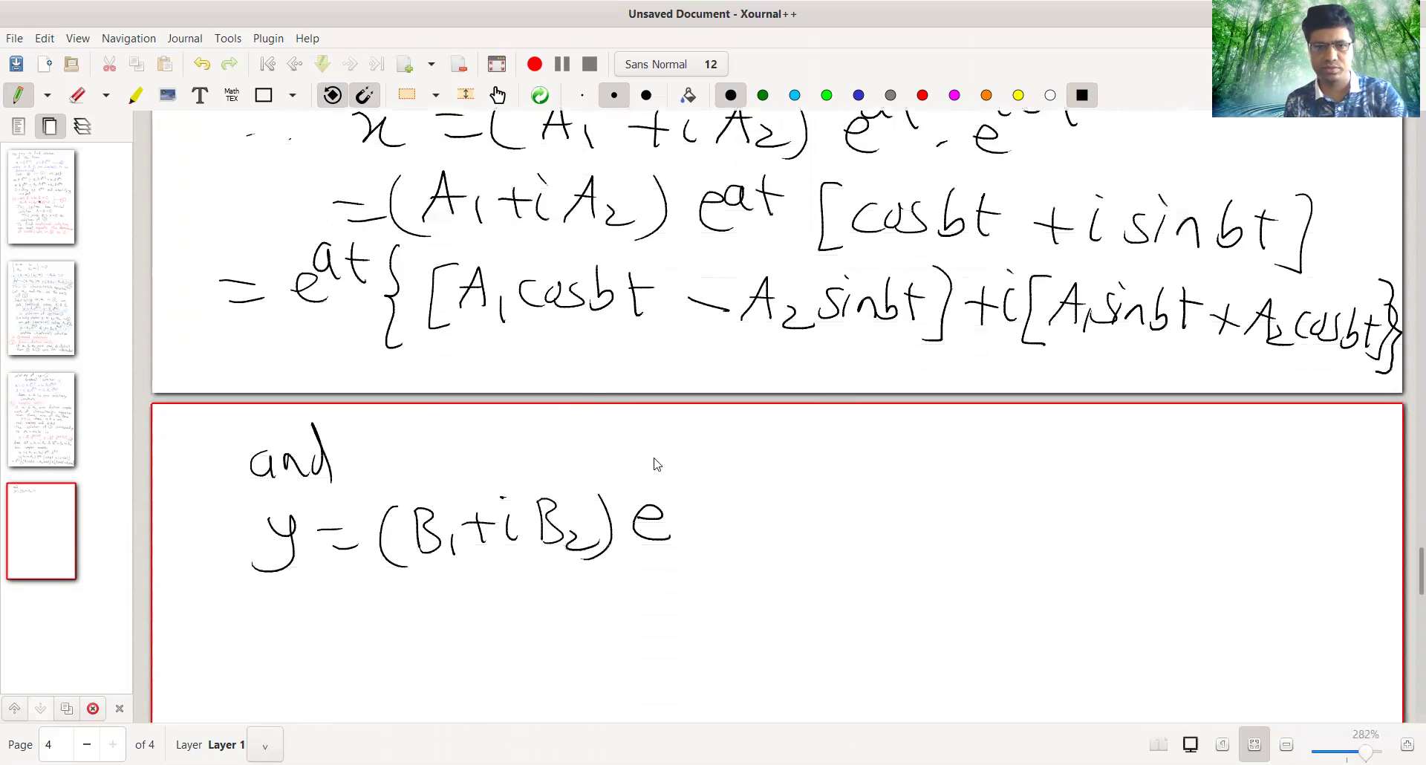
Write the exponent (a+ib)t on the e in the y solution.
mouse_move(673, 476)
mouse_down()
mouse_move(676, 493)
mouse_move(718, 493)
mouse_up()
drag(733, 452, 742, 497)
drag(756, 457, 747, 506)
drag(646, 461, 644, 512)
drag(790, 460, 797, 502)
drag(778, 482, 805, 477)
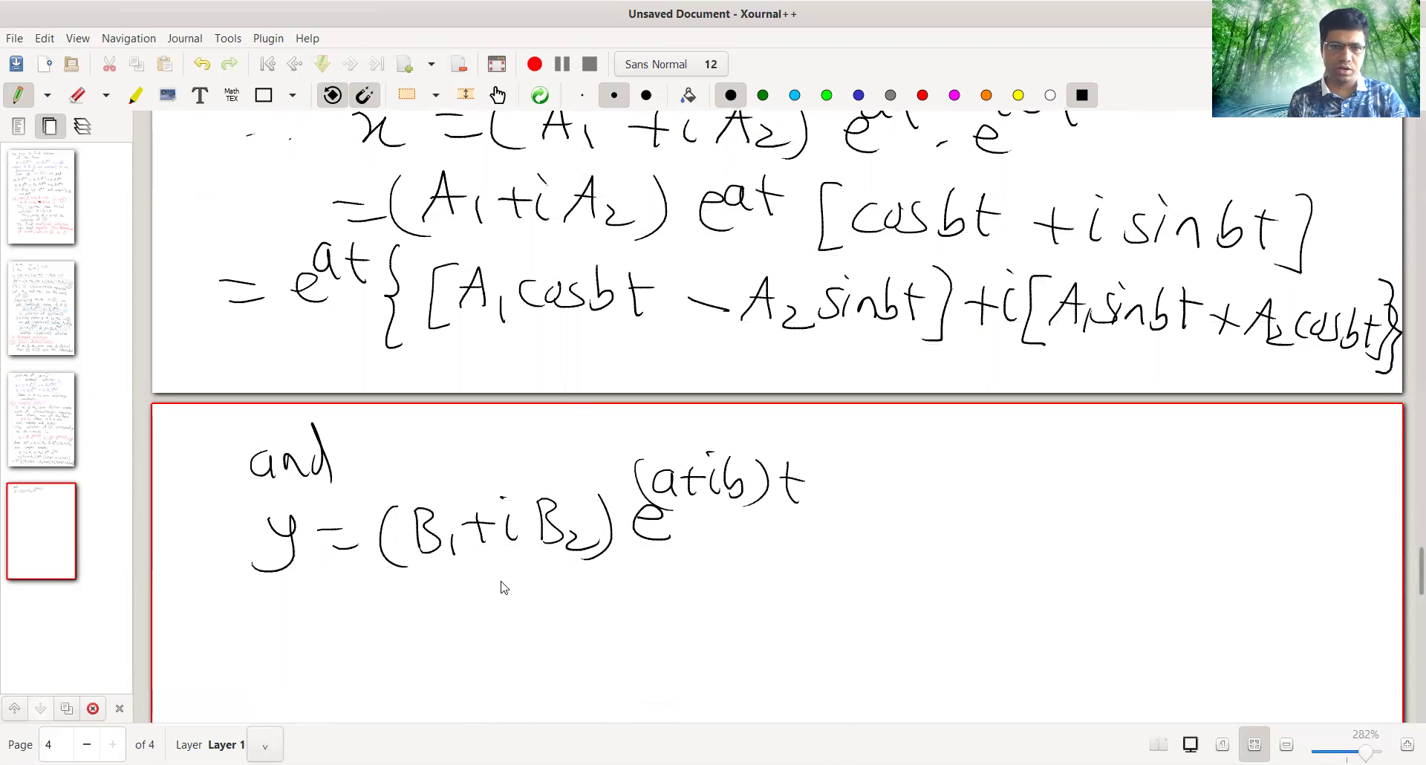
Start the next line '= e^at (B1 + iB2)'.
drag(315, 612, 349, 614)
drag(332, 636, 434, 633)
drag(444, 598, 463, 609)
mouse_move(450, 592)
mouse_down()
mouse_move(481, 590)
mouse_move(521, 643)
mouse_up()
drag(547, 598, 547, 638)
mouse_move(542, 600)
mouse_down()
mouse_move(548, 638)
mouse_move(584, 642)
mouse_move(630, 617)
mouse_up()
mouse_move(617, 602)
mouse_down()
mouse_move(615, 633)
mouse_move(733, 648)
mouse_up()
drag(744, 590, 747, 650)
Append the factor '(cos bt + i sin bt)'.
mouse_move(803, 584)
mouse_down()
mouse_move(808, 651)
mouse_move(861, 617)
mouse_up()
drag(885, 607, 862, 632)
mouse_move(913, 592)
mouse_down()
mouse_move(909, 632)
mouse_move(1024, 619)
mouse_up()
mouse_move(1007, 605)
mouse_down()
mouse_move(1008, 636)
mouse_move(1030, 600)
mouse_up()
mouse_move(1032, 610)
mouse_down()
mouse_move(1033, 636)
mouse_move(1129, 637)
mouse_up()
mouse_move(1155, 603)
mouse_down()
mouse_move(1144, 645)
mouse_move(1192, 646)
mouse_move(1204, 616)
mouse_move(1200, 662)
mouse_up()
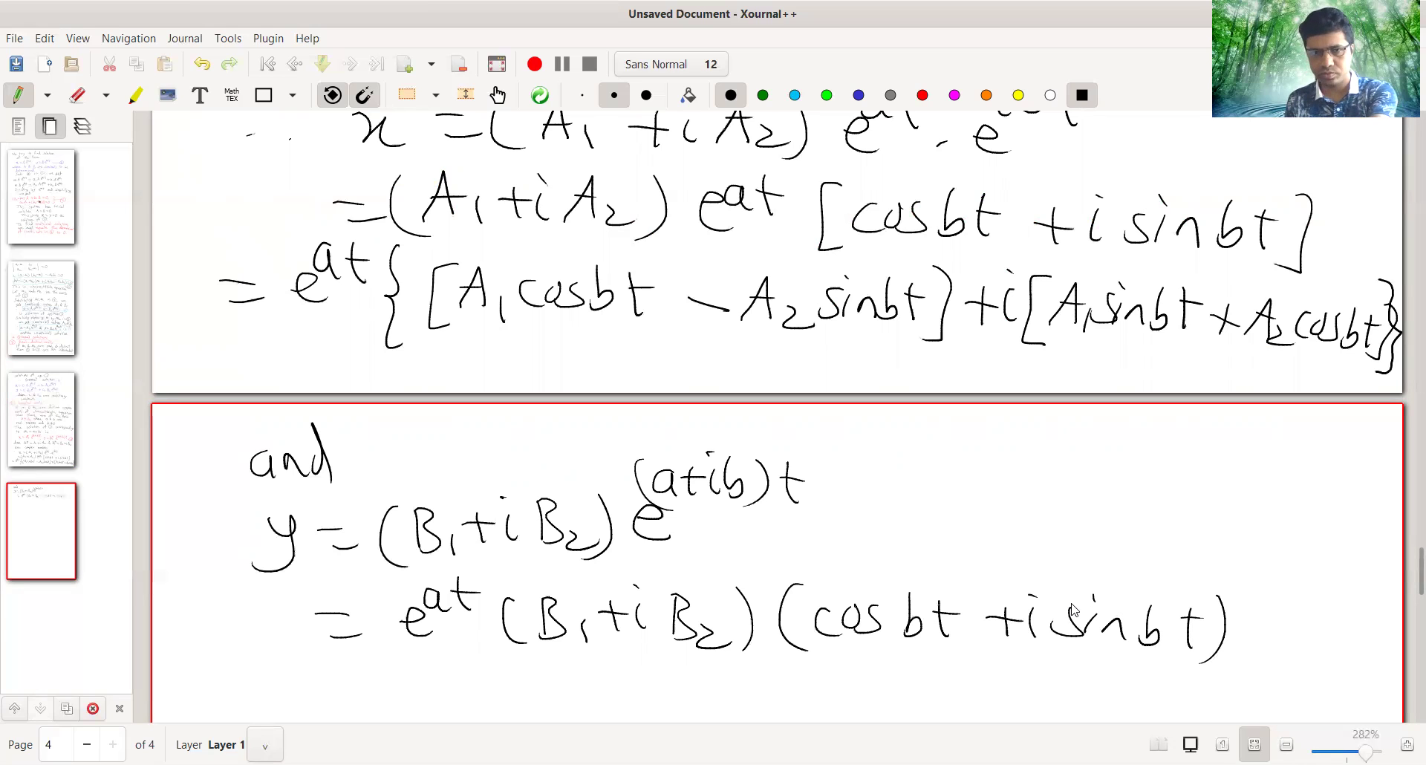
On a new line write '= e^at {[B1 cos bt'.
scroll(1065, 605, down, 5)
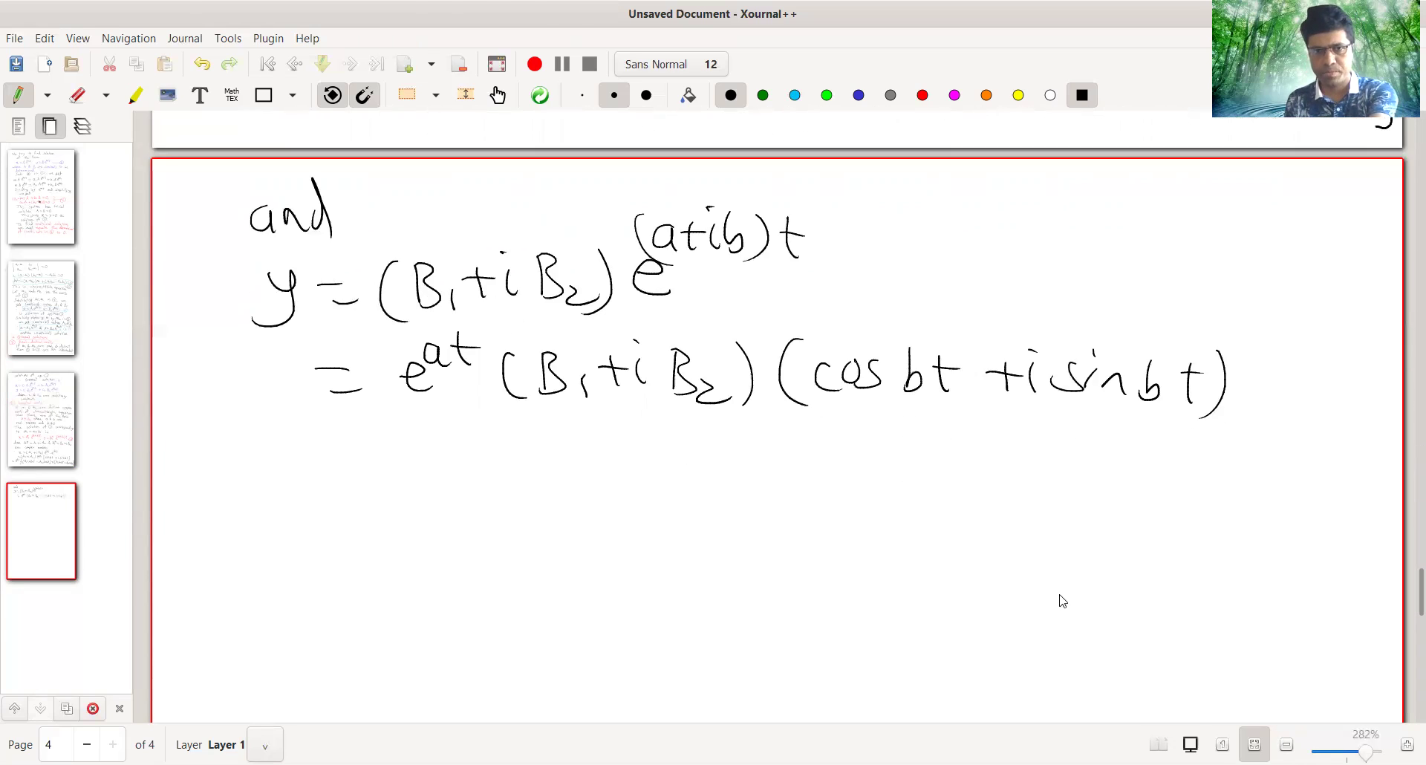
drag(321, 471, 371, 470)
drag(338, 493, 435, 491)
drag(447, 440, 479, 472)
drag(447, 438, 486, 435)
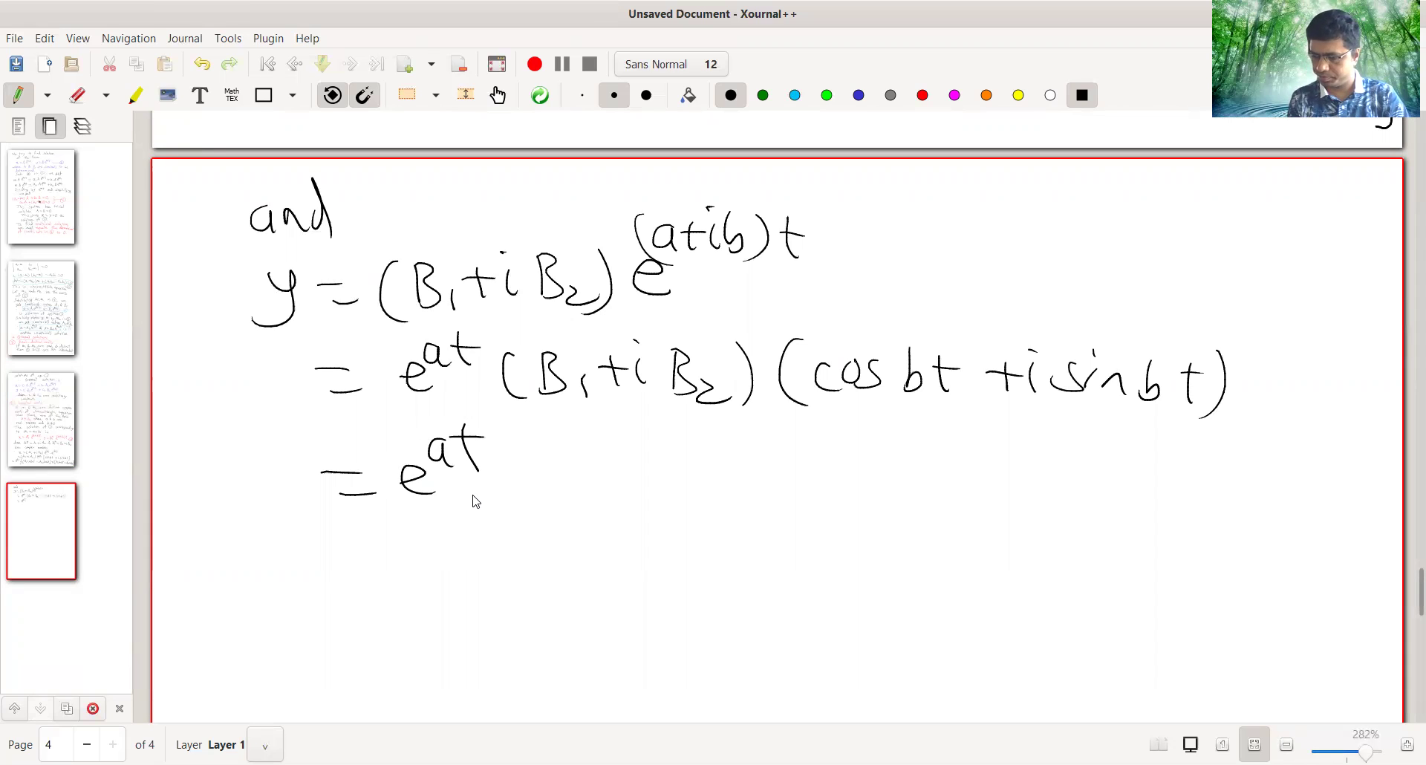
mouse_move(543, 431)
mouse_down()
mouse_move(508, 506)
mouse_move(536, 519)
mouse_up()
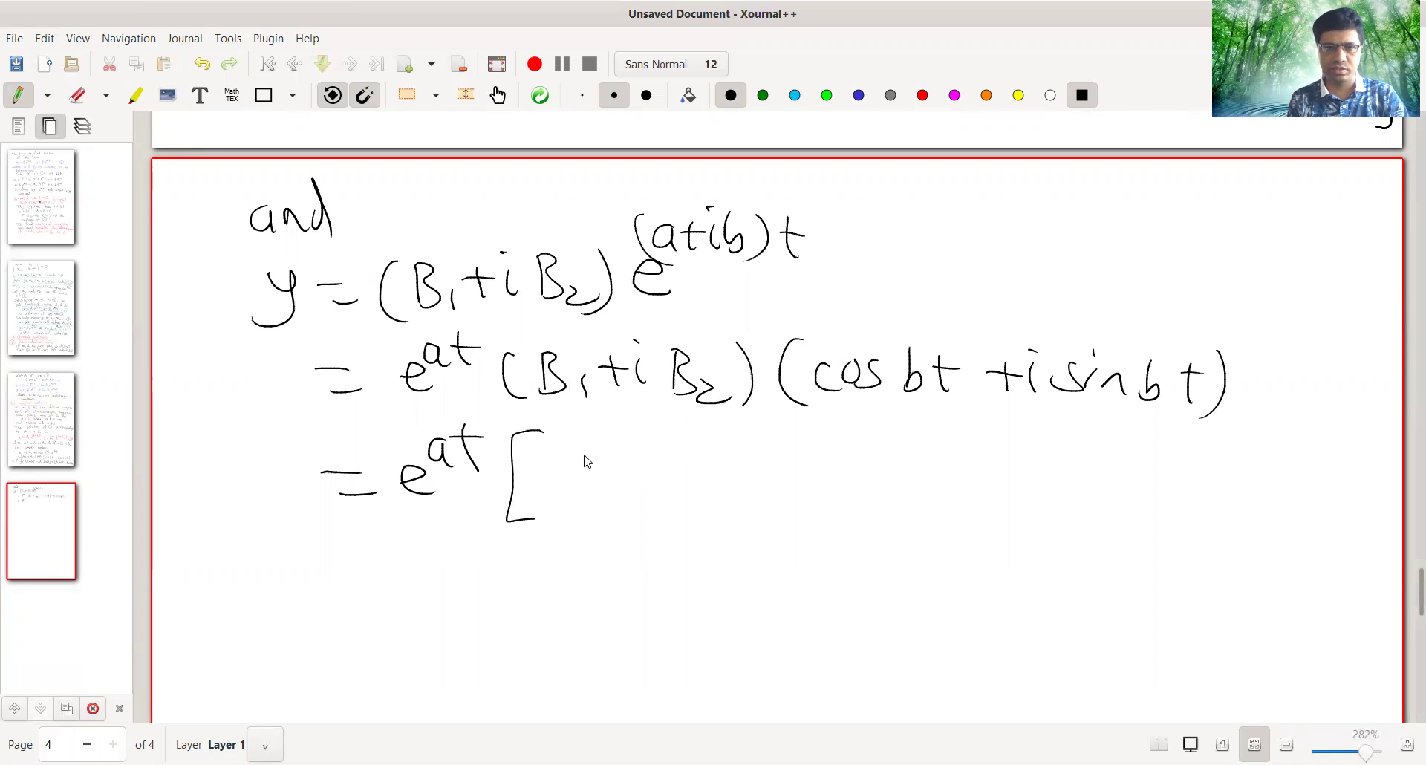
drag(585, 452, 611, 497)
drag(624, 486, 629, 509)
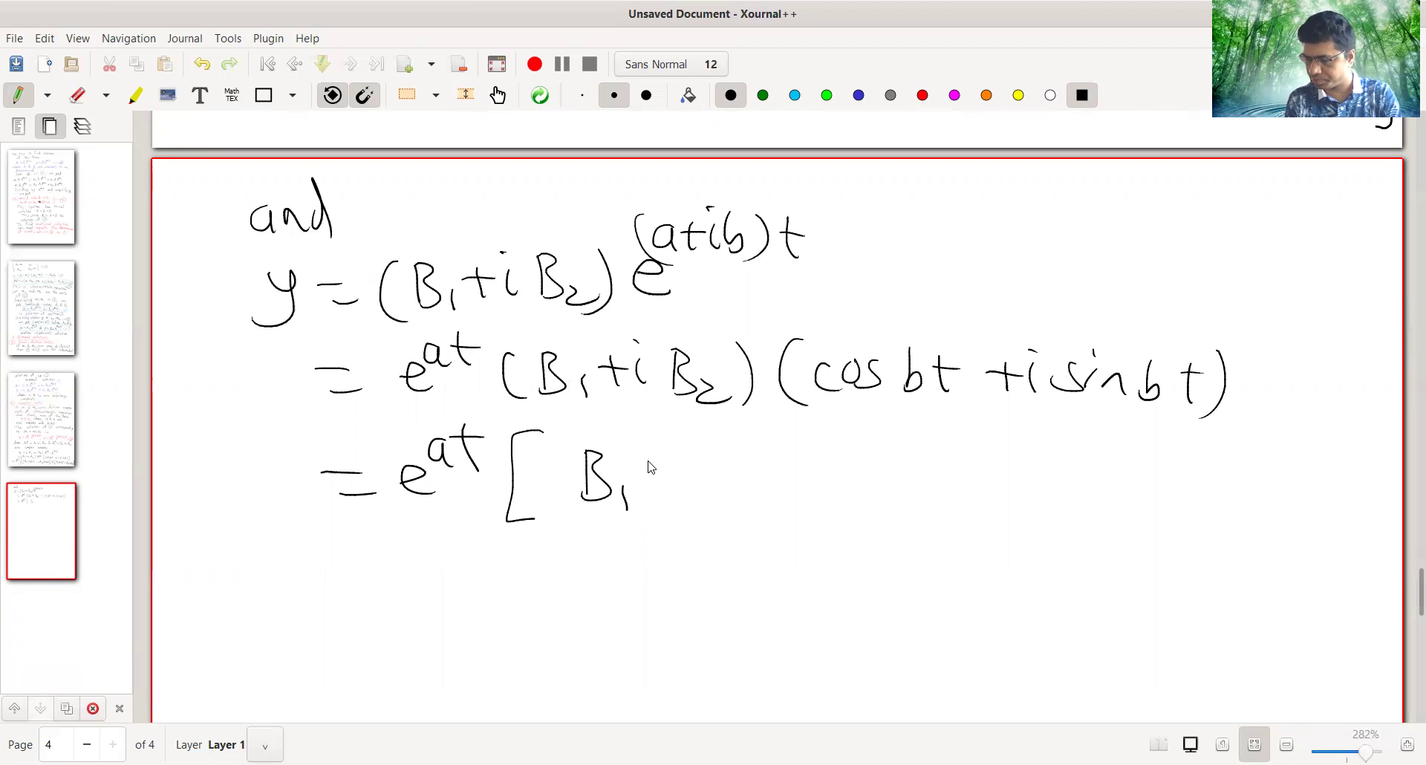
mouse_move(658, 467)
mouse_down()
mouse_move(655, 491)
mouse_move(678, 468)
mouse_up()
drag(701, 464, 689, 488)
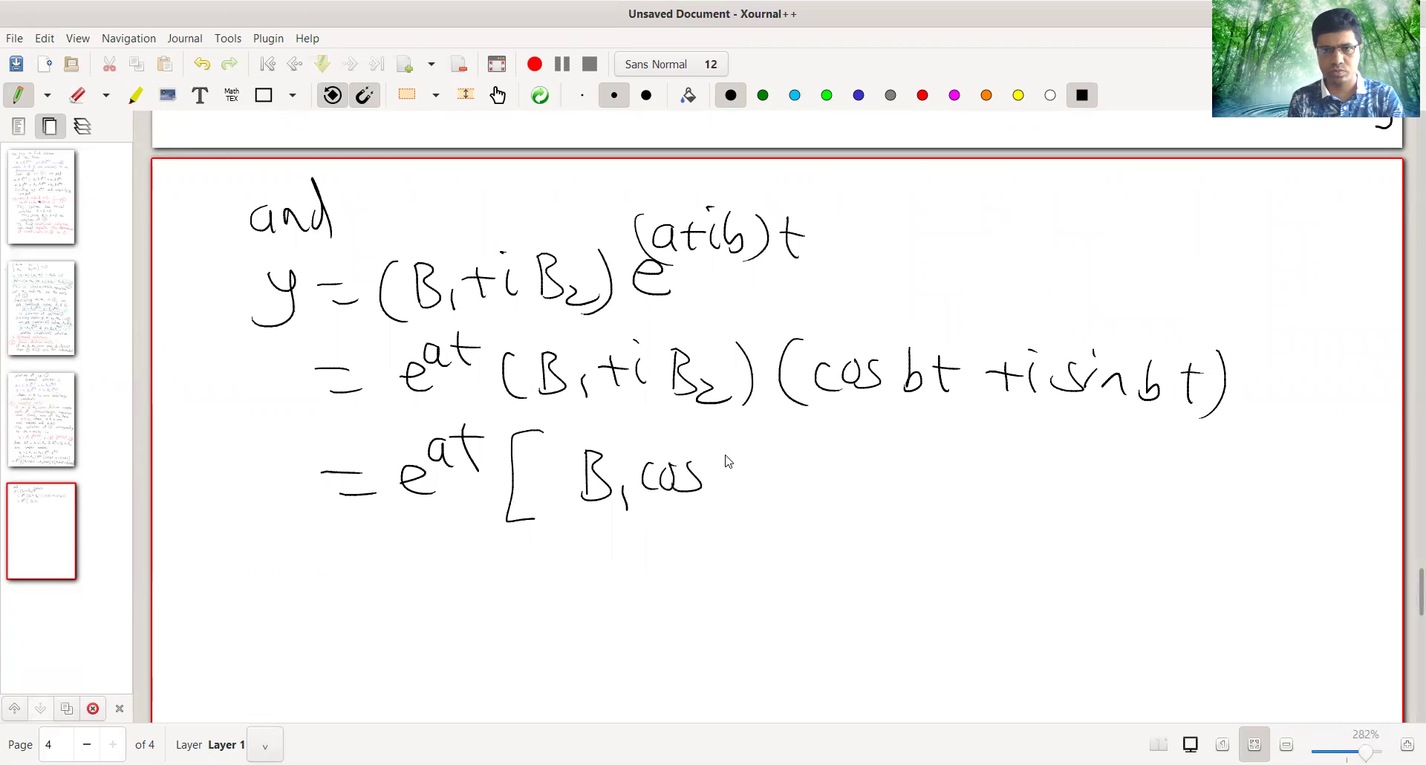
mouse_move(709, 459)
mouse_down()
mouse_move(715, 491)
mouse_move(755, 496)
mouse_up()
drag(742, 467, 772, 464)
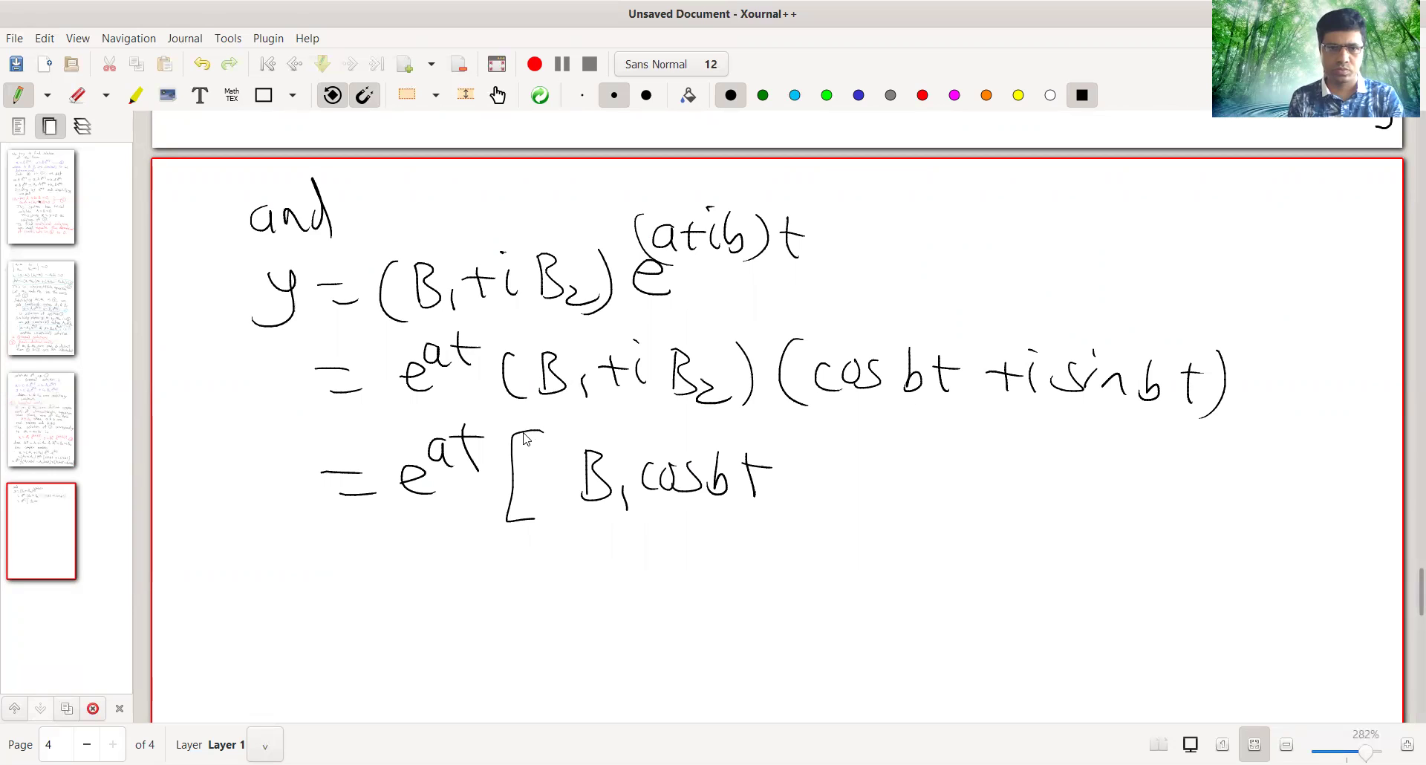
mouse_move(512, 414)
mouse_down()
mouse_move(489, 469)
mouse_move(496, 549)
mouse_up()
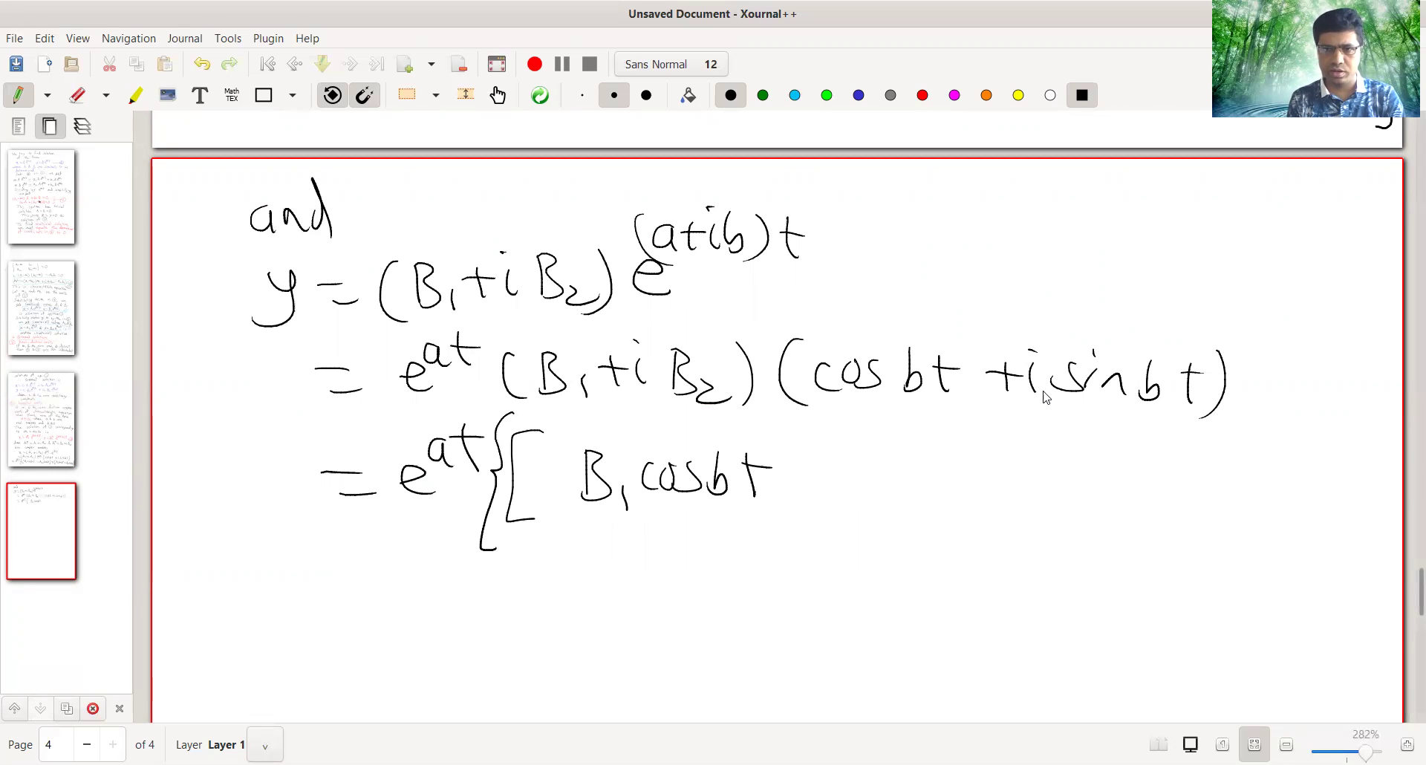
Complete the real part with '− B2 sin bt]'.
mouse_move(792, 486)
mouse_down()
mouse_move(861, 487)
mouse_move(854, 510)
mouse_up()
mouse_move(893, 496)
mouse_down()
mouse_move(928, 514)
mouse_move(979, 504)
mouse_up()
drag(970, 484, 1026, 510)
mouse_move(1059, 467)
mouse_down()
mouse_move(1059, 512)
mouse_move(1078, 479)
mouse_up()
mouse_move(1098, 454)
mouse_down()
mouse_move(1112, 533)
mouse_move(1084, 543)
mouse_up()
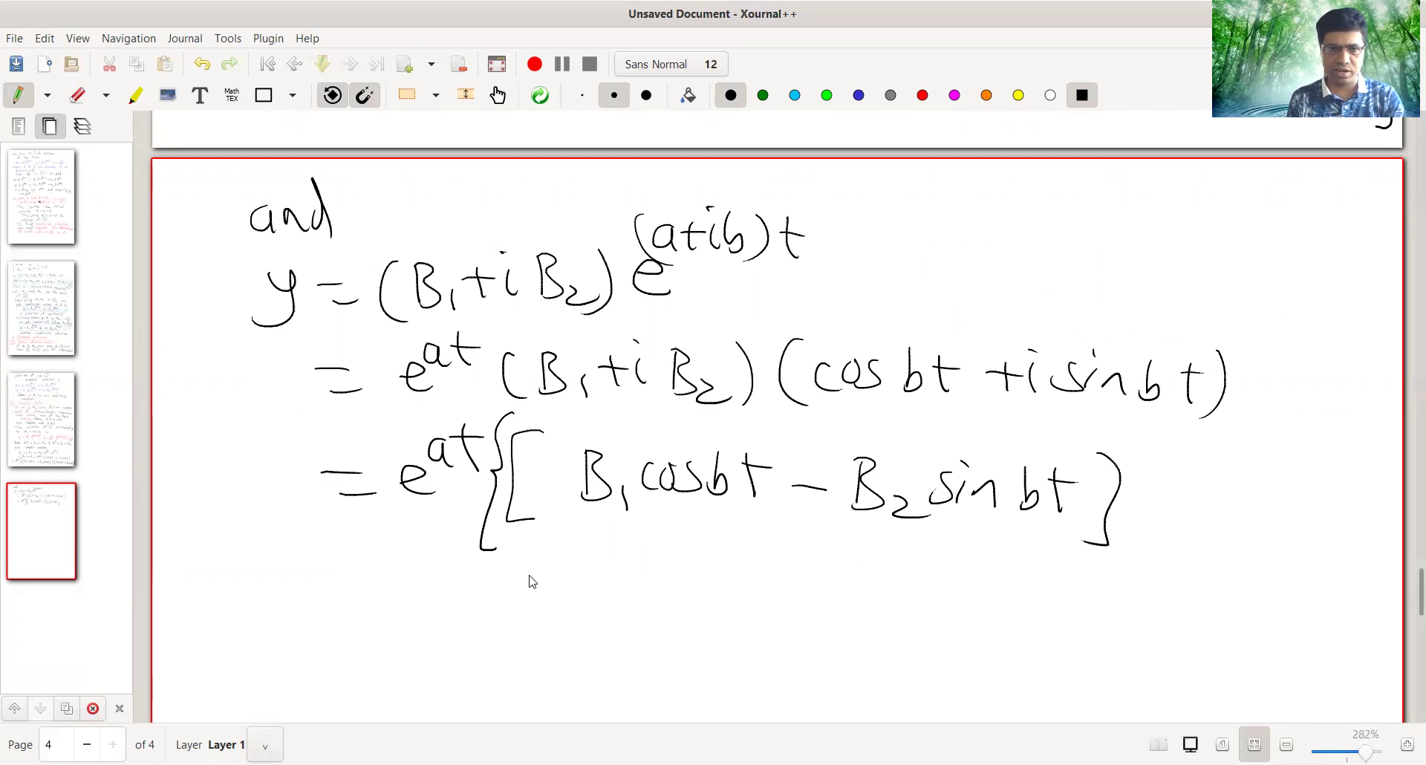
Begin the imaginary part line '+ i[B1 sin'.
mouse_move(508, 587)
mouse_down()
mouse_move(553, 584)
mouse_move(533, 607)
mouse_up()
drag(563, 570, 574, 596)
click(561, 546)
drag(610, 547, 614, 631)
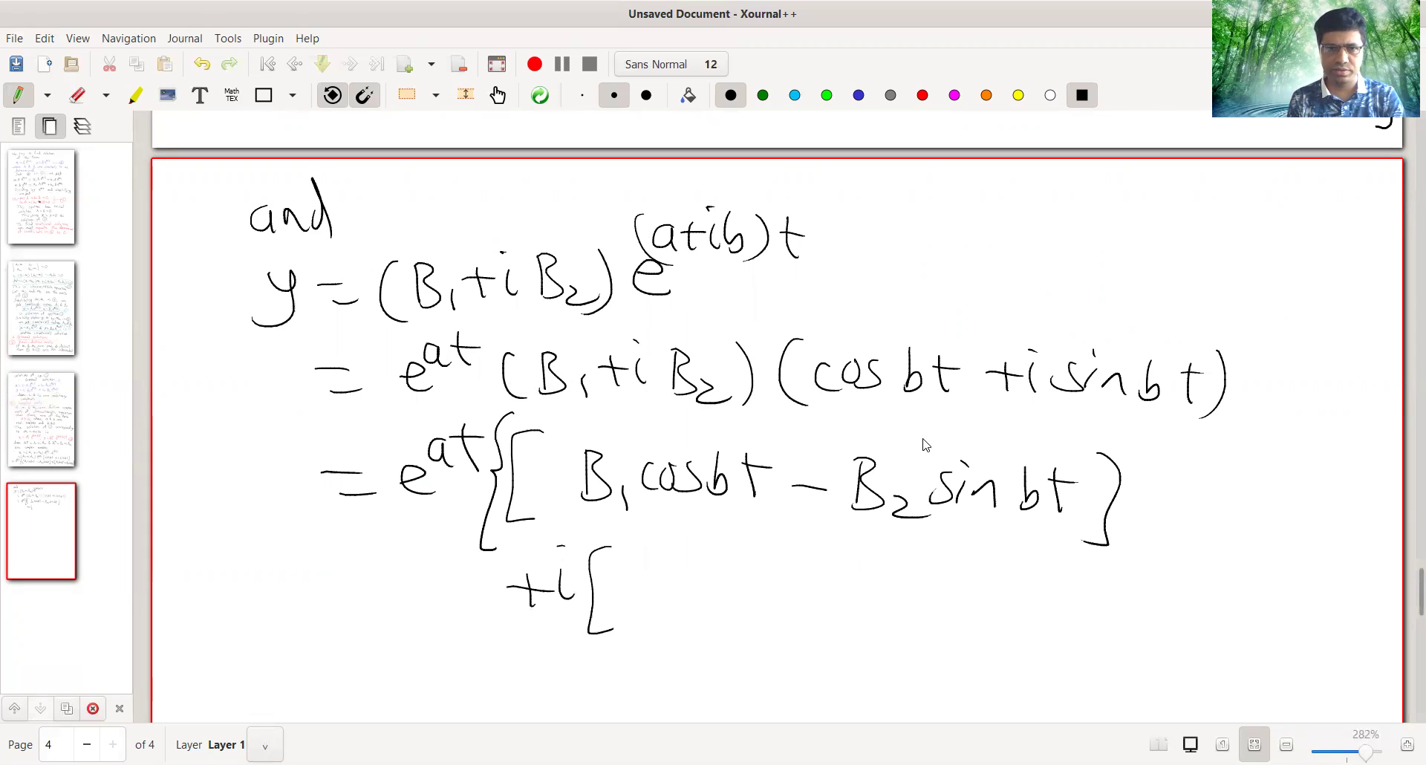
mouse_move(646, 553)
mouse_down()
mouse_move(646, 605)
mouse_move(666, 592)
mouse_move(645, 605)
mouse_up()
mouse_move(686, 584)
mouse_down()
mouse_move(687, 609)
mouse_move(706, 595)
mouse_up()
mouse_move(742, 577)
mouse_down()
mouse_move(770, 591)
mouse_move(794, 556)
mouse_move(828, 568)
mouse_up()
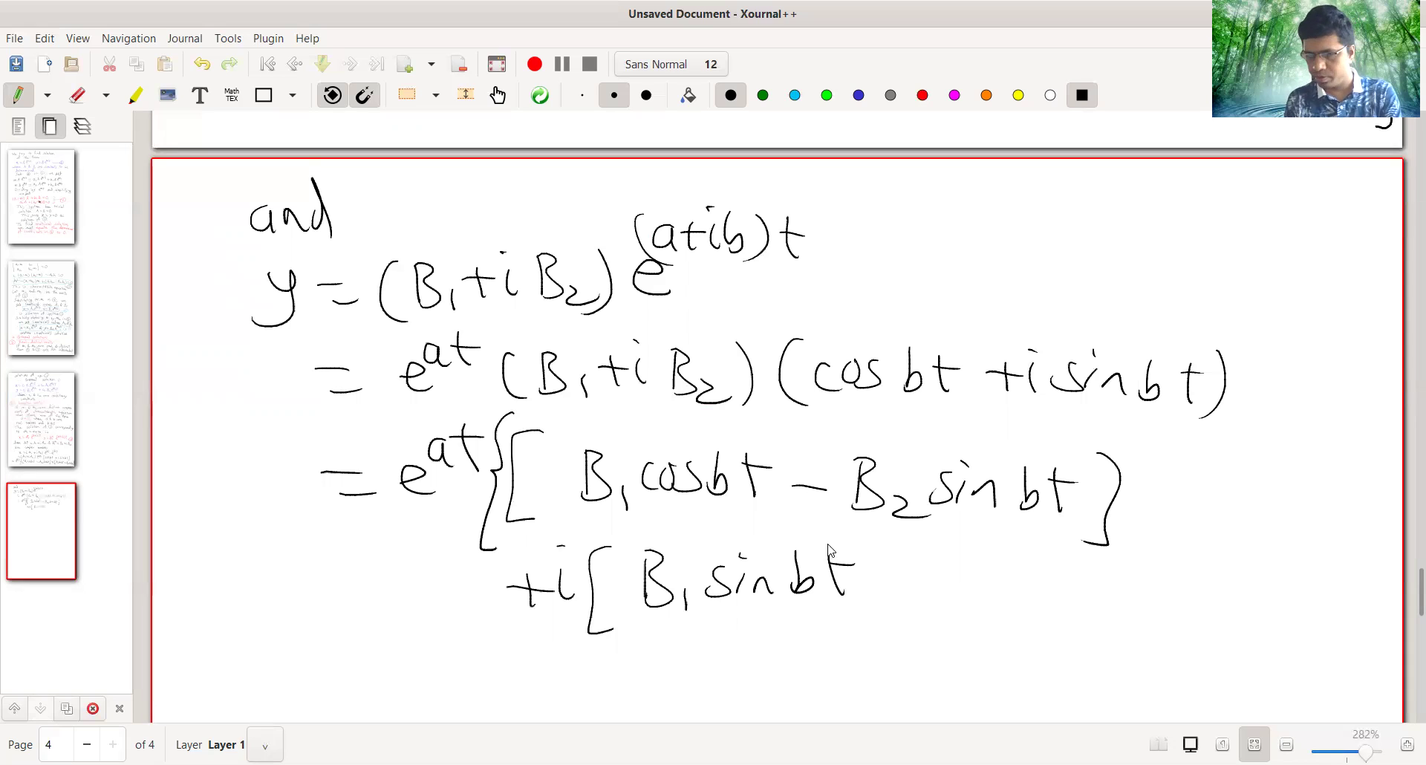
Finish with '+ B2 cos bt]}' to close the bracket and brace.
mouse_move(883, 578)
mouse_down()
mouse_move(924, 576)
mouse_move(905, 596)
mouse_move(950, 598)
mouse_up()
mouse_move(950, 566)
mouse_down()
mouse_move(970, 594)
mouse_move(945, 608)
mouse_up()
mouse_move(986, 597)
mouse_down()
mouse_move(1015, 615)
mouse_move(1062, 603)
mouse_up()
mouse_move(1083, 578)
mouse_down()
mouse_move(1069, 603)
mouse_move(1136, 606)
mouse_up()
mouse_move(1123, 580)
mouse_down()
mouse_move(1145, 577)
mouse_move(1157, 624)
mouse_up()
mouse_move(1208, 550)
mouse_down()
mouse_move(1233, 605)
mouse_move(1206, 650)
mouse_up()
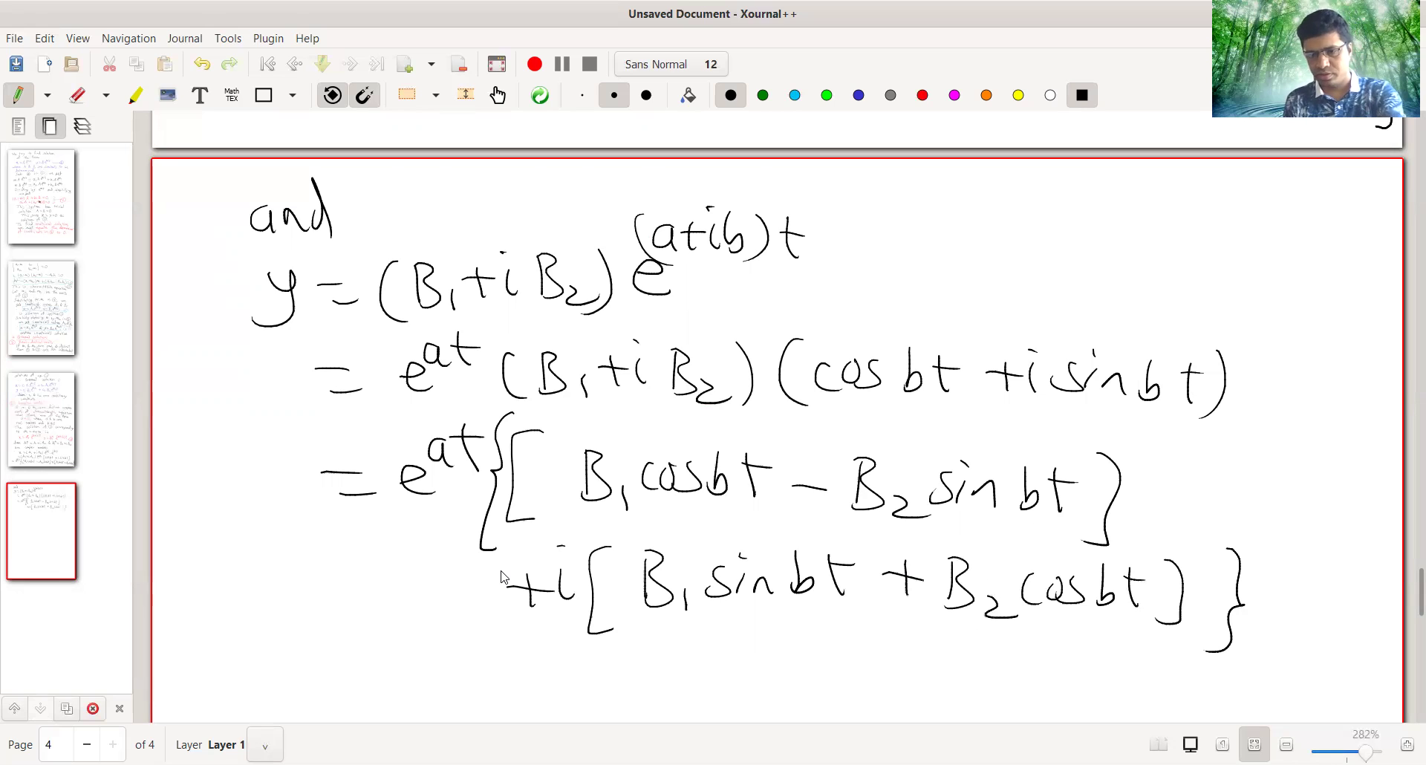
Below the equation, handwrite 'These complex' to begin the conclusion.
scroll(499, 566, down, 5)
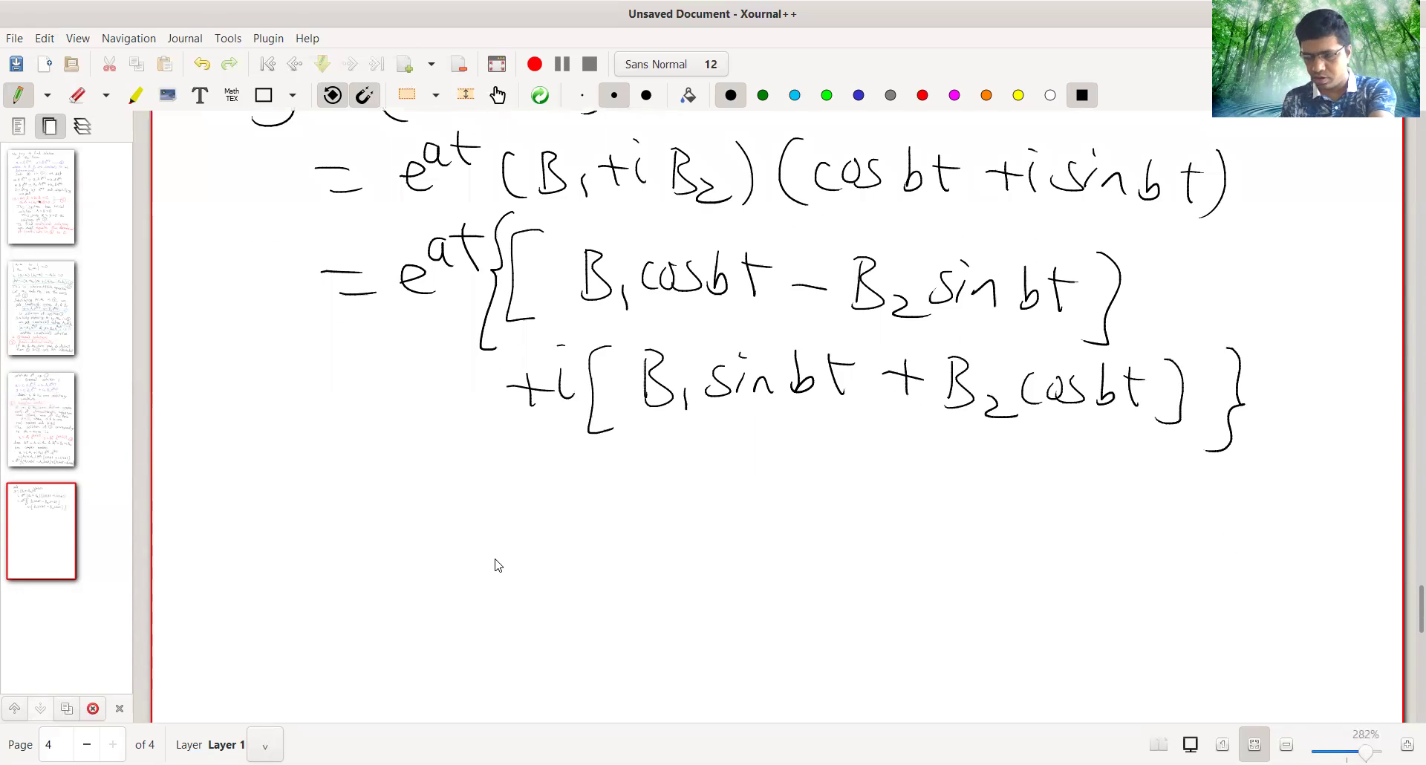
scroll(502, 566, down, 2)
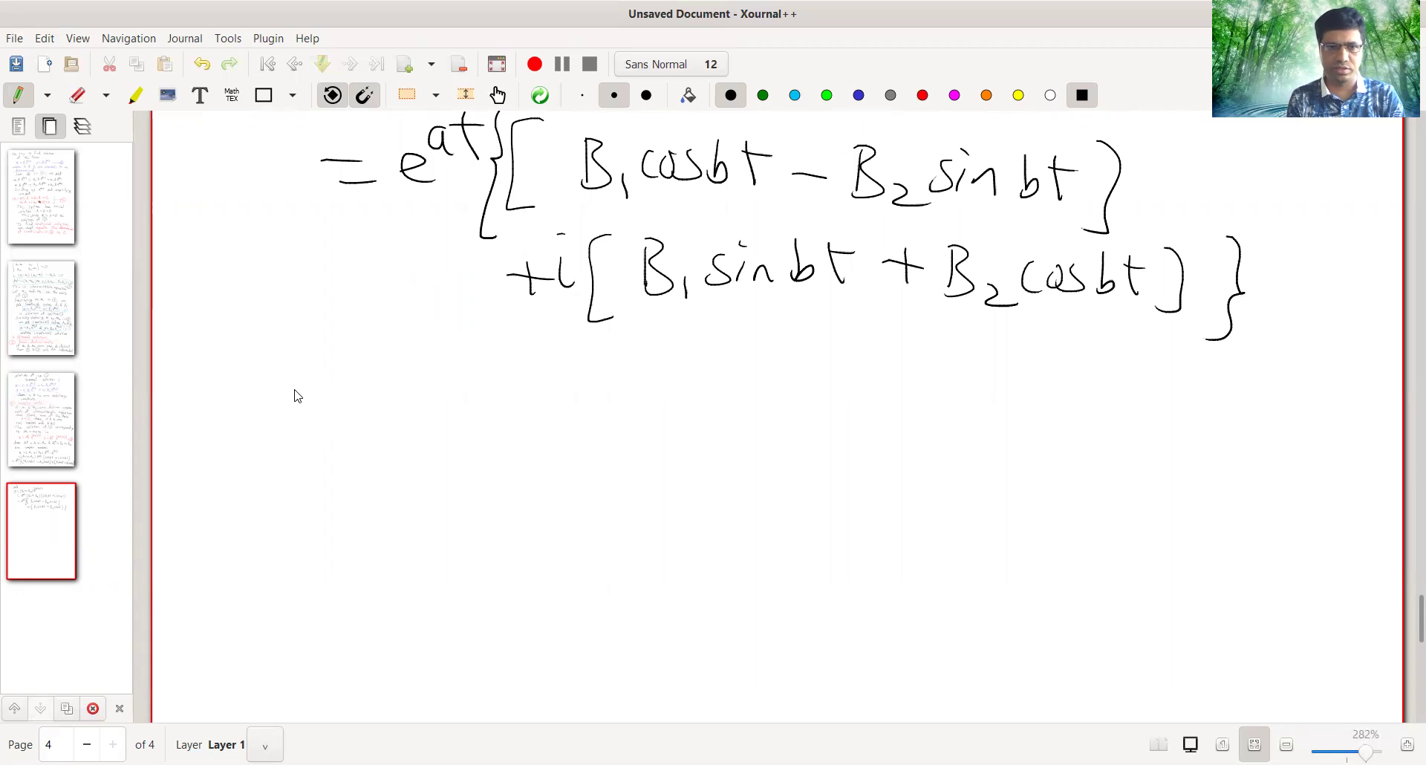
drag(262, 364, 326, 357)
mouse_move(309, 357)
mouse_down()
mouse_move(296, 397)
mouse_move(375, 397)
mouse_up()
drag(405, 383, 432, 394)
mouse_move(541, 369)
mouse_down()
mouse_move(574, 389)
mouse_move(635, 387)
mouse_up()
mouse_move(644, 347)
mouse_down()
mouse_move(648, 378)
mouse_move(730, 401)
mouse_up()
drag(724, 370, 694, 402)
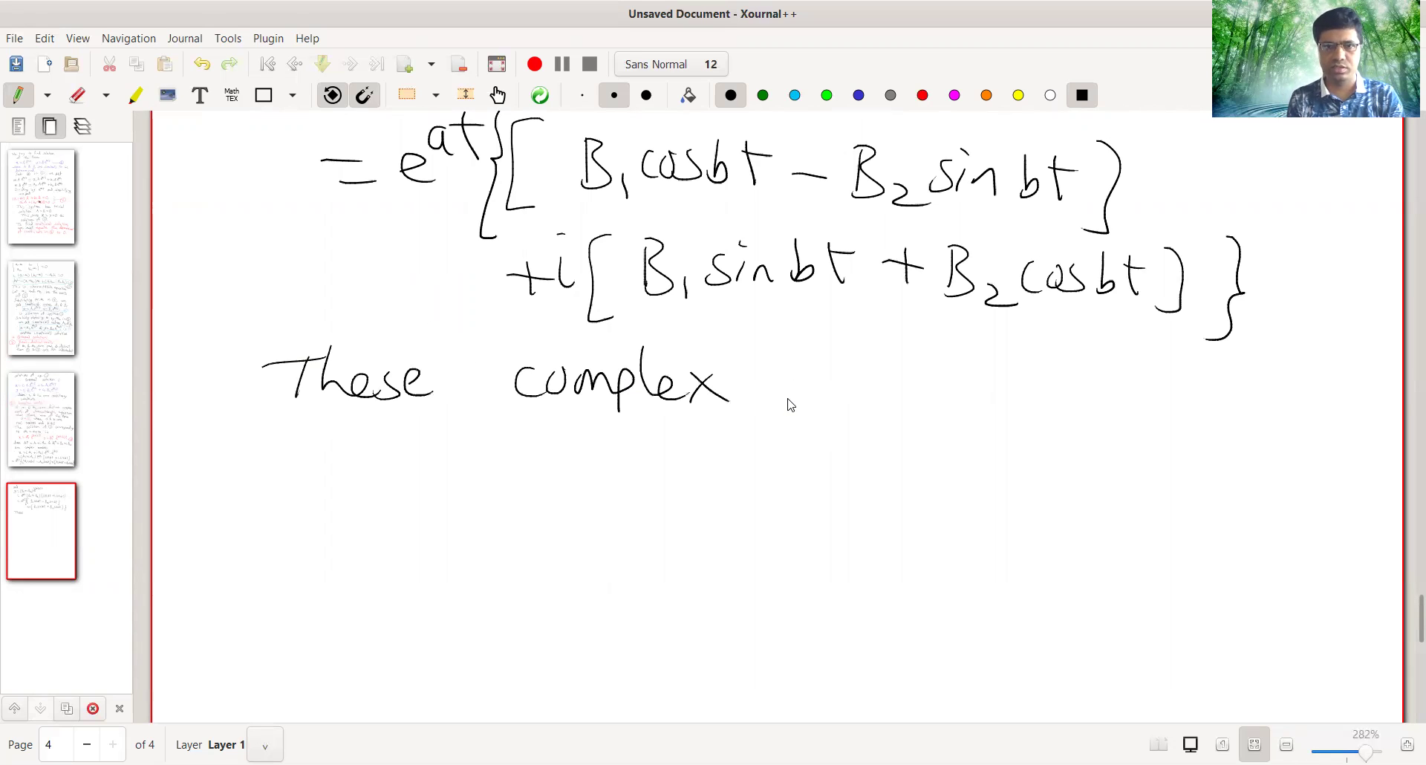
Continue the sentence with 'functions x & y are', wrapping onto the next line.
mouse_move(796, 387)
mouse_down()
mouse_move(815, 353)
mouse_move(797, 401)
mouse_up()
drag(799, 375, 847, 383)
drag(847, 401, 876, 401)
drag(906, 358, 904, 401)
mouse_move(902, 379)
mouse_down()
mouse_move(937, 383)
mouse_move(925, 406)
mouse_up()
mouse_move(958, 380)
mouse_down()
mouse_move(945, 394)
mouse_move(981, 403)
mouse_up()
drag(1007, 380, 996, 406)
mouse_move(1083, 378)
mouse_down()
mouse_move(1112, 411)
mouse_move(1099, 420)
mouse_up()
drag(1218, 416, 1232, 431)
drag(1226, 379, 1241, 429)
mouse_move(1266, 400)
mouse_down()
mouse_move(1284, 407)
mouse_move(1238, 451)
mouse_up()
mouse_move(349, 464)
mouse_down()
mouse_move(351, 492)
mouse_move(386, 470)
mouse_move(436, 481)
mouse_up()
Write 'solutions of linear' after 'are'.
drag(525, 459, 490, 483)
drag(535, 465, 520, 479)
drag(558, 427, 553, 475)
drag(560, 461, 590, 481)
drag(603, 430, 601, 478)
drag(595, 455, 632, 481)
drag(655, 462, 690, 481)
drag(707, 457, 702, 487)
drag(820, 475, 814, 476)
mouse_move(850, 479)
mouse_down()
mouse_move(854, 462)
mouse_move(856, 498)
mouse_move(882, 469)
mouse_up()
mouse_move(928, 507)
mouse_down()
mouse_move(964, 461)
mouse_move(988, 505)
mouse_up()
mouse_move(998, 491)
mouse_down()
mouse_move(1004, 505)
mouse_move(989, 465)
mouse_up()
drag(998, 479, 1073, 514)
mouse_move(1089, 490)
mouse_down()
mouse_move(1096, 516)
mouse_move(1112, 497)
mouse_up()
Finish the sentence with 'homog. sys. (1).' on a new line, ending with a full stop.
drag(340, 522, 355, 571)
mouse_move(379, 546)
mouse_down()
mouse_move(435, 542)
mouse_move(444, 564)
mouse_up()
drag(462, 546, 475, 585)
click(514, 557)
mouse_move(613, 542)
mouse_down()
mouse_move(590, 564)
mouse_move(622, 586)
mouse_up()
drag(661, 540, 640, 573)
click(684, 561)
drag(757, 546, 765, 571)
drag(765, 511, 787, 520)
click(833, 571)
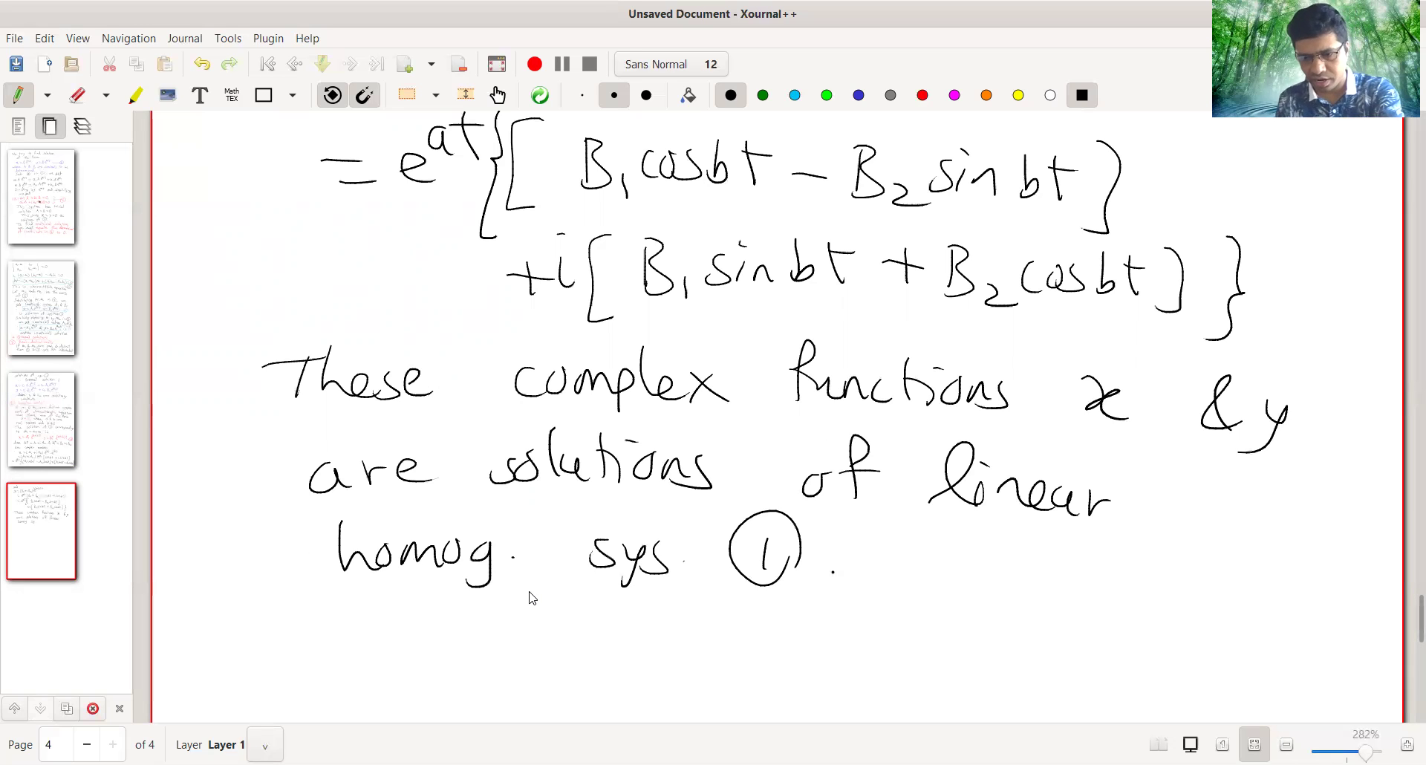
scroll(522, 583, down, 5)
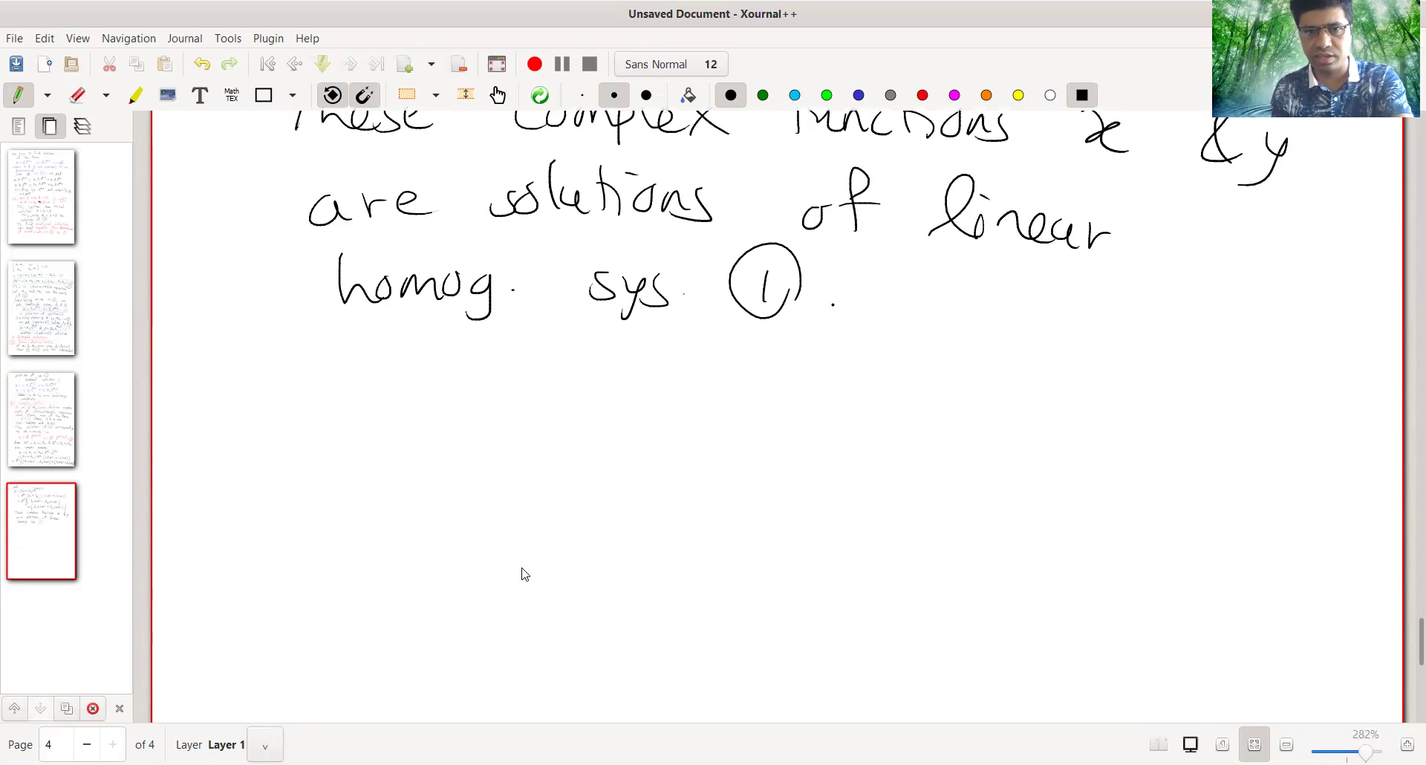